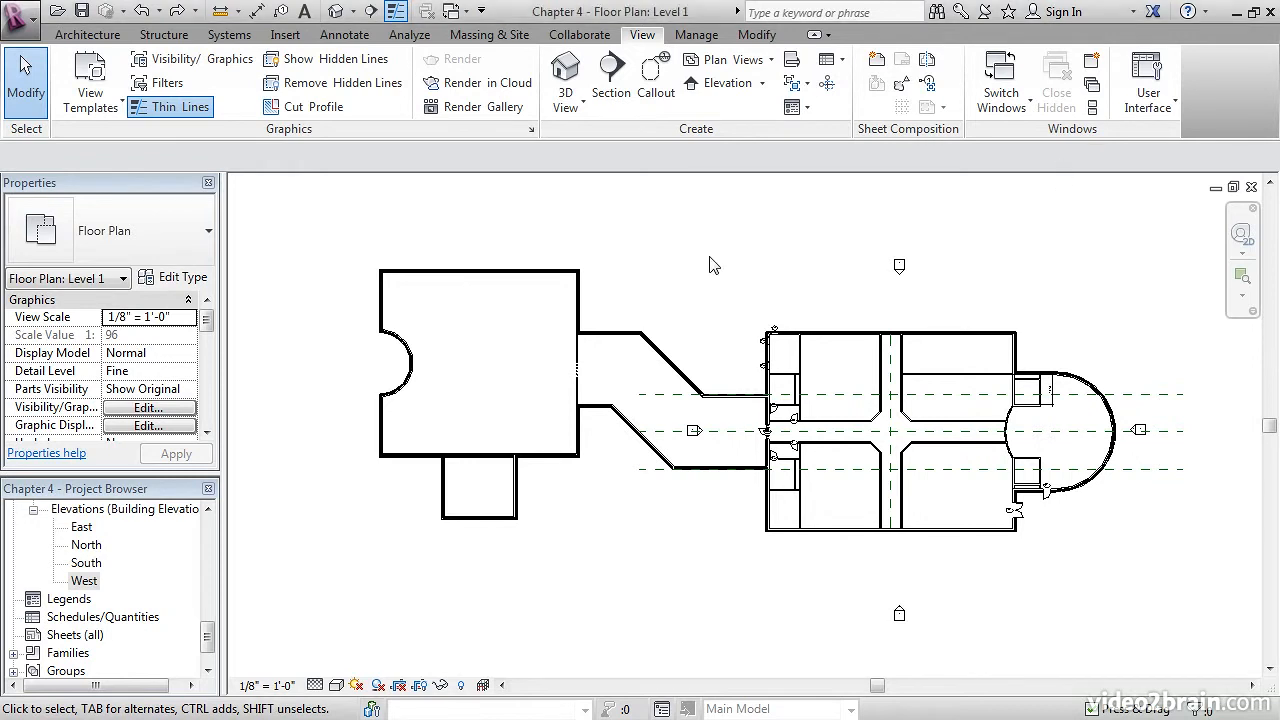
Draw a vertical building section line across the corridor just east of the west building, extending past its north and south sides
{"action": "middle_click_drag", "start_coordinate": [655, 335], "coordinate": [718, 366]}
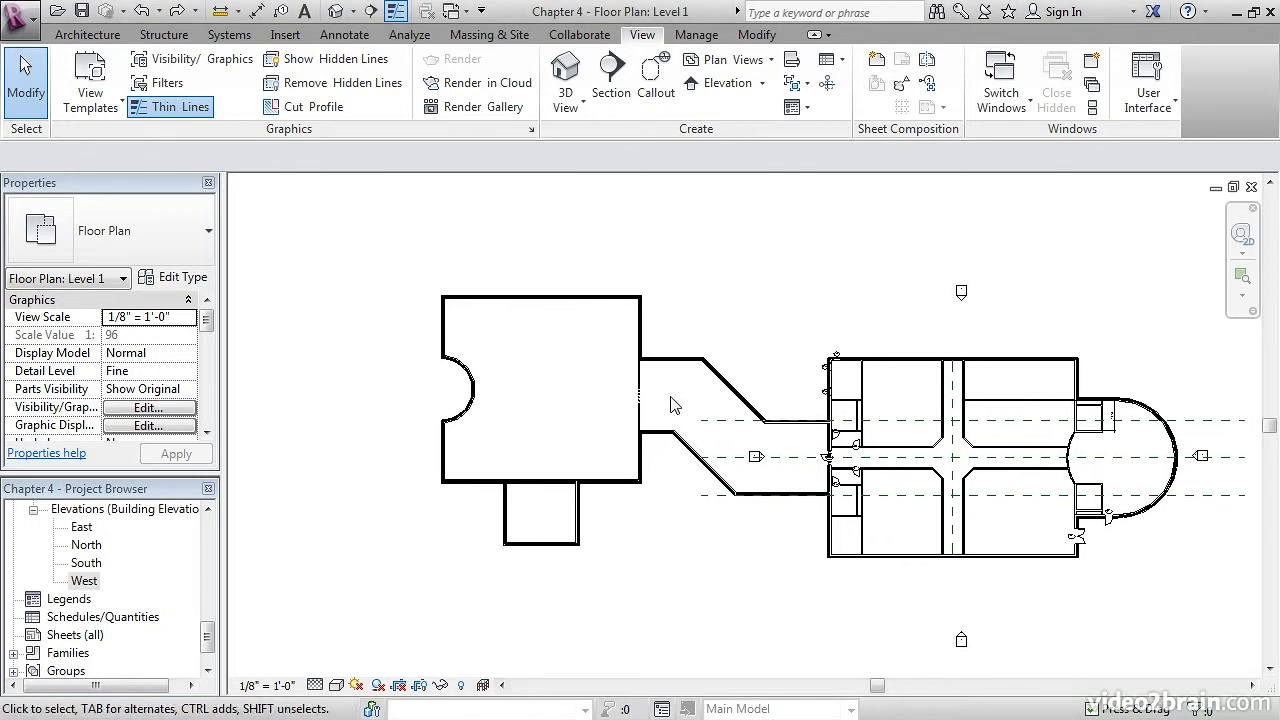
{"action": "middle_click_drag", "start_coordinate": [662, 505], "coordinate": [626, 490]}
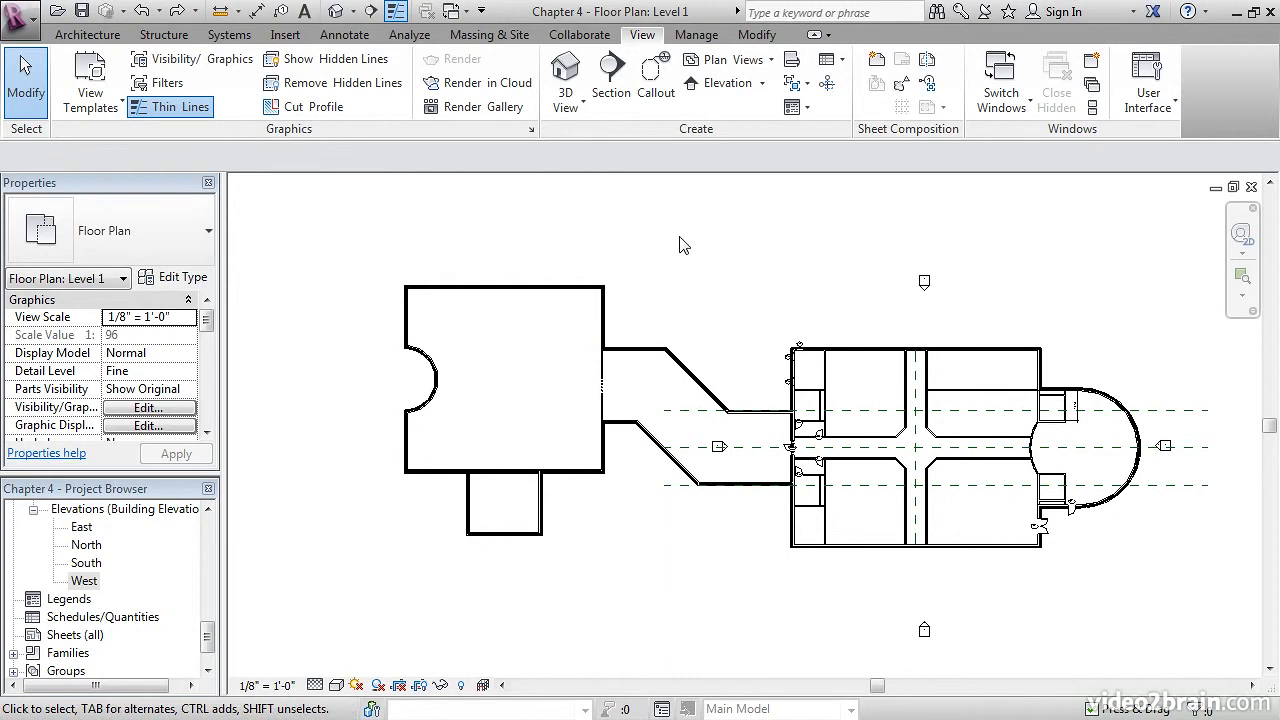
{"action": "left_click", "coordinate": [611, 88]}
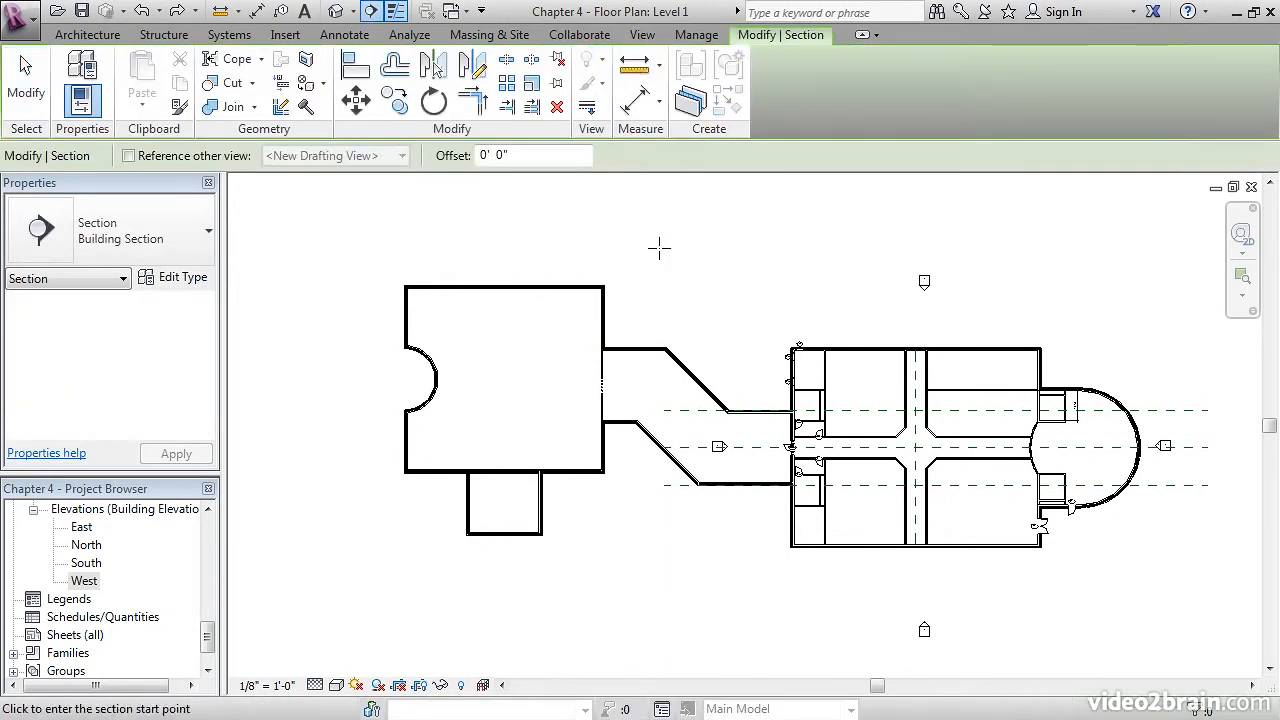
{"action": "scroll", "coordinate": [700, 252], "scroll_direction": "up", "scroll_amount": 3}
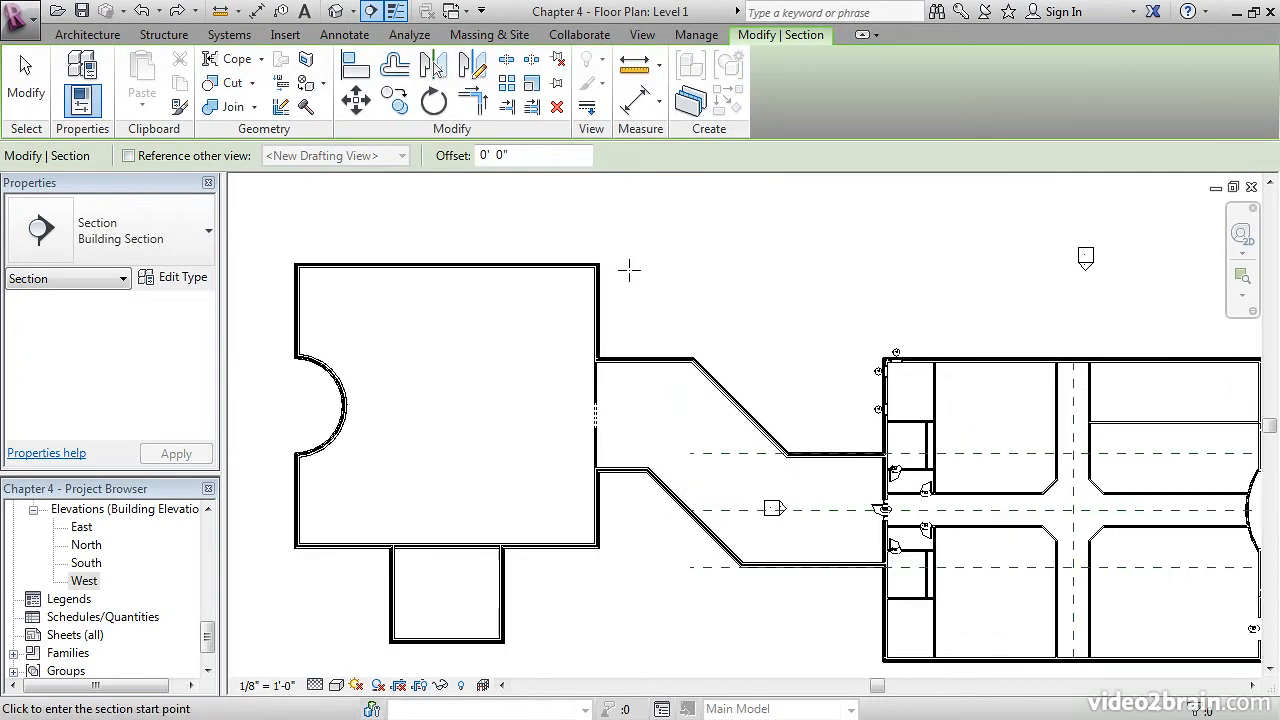
{"action": "mouse_move", "coordinate": [672, 250]}
{"action": "middle_mouse_down"}
{"action": "mouse_move", "coordinate": [683, 274]}
{"action": "mouse_move", "coordinate": [668, 263]}
{"action": "middle_mouse_up"}
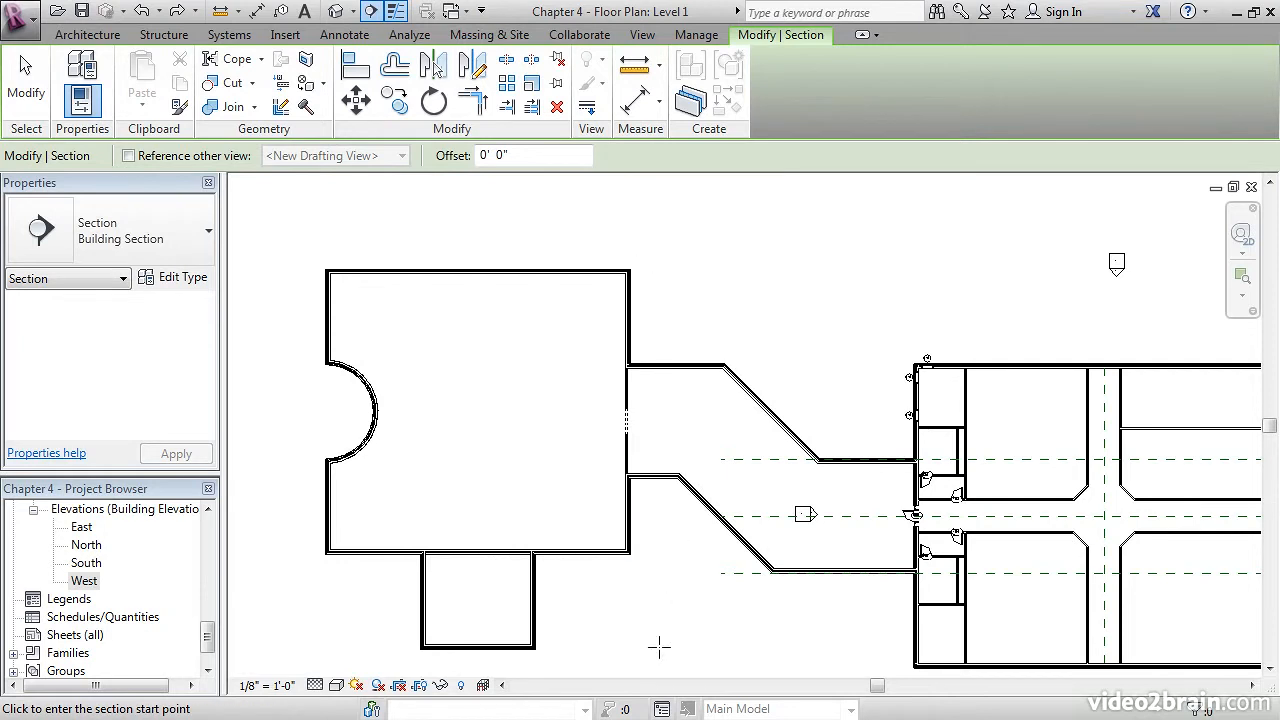
{"action": "left_click", "coordinate": [655, 224]}
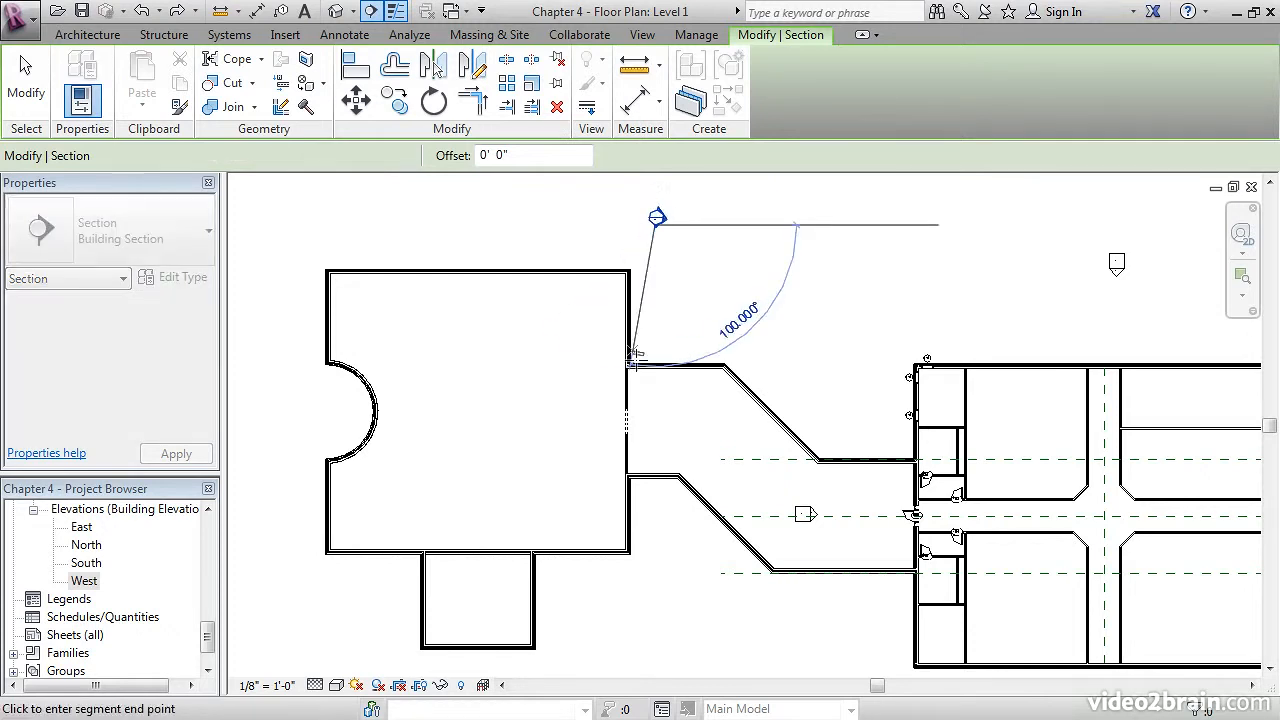
{"action": "middle_click_drag", "start_coordinate": [682, 606], "coordinate": [678, 575]}
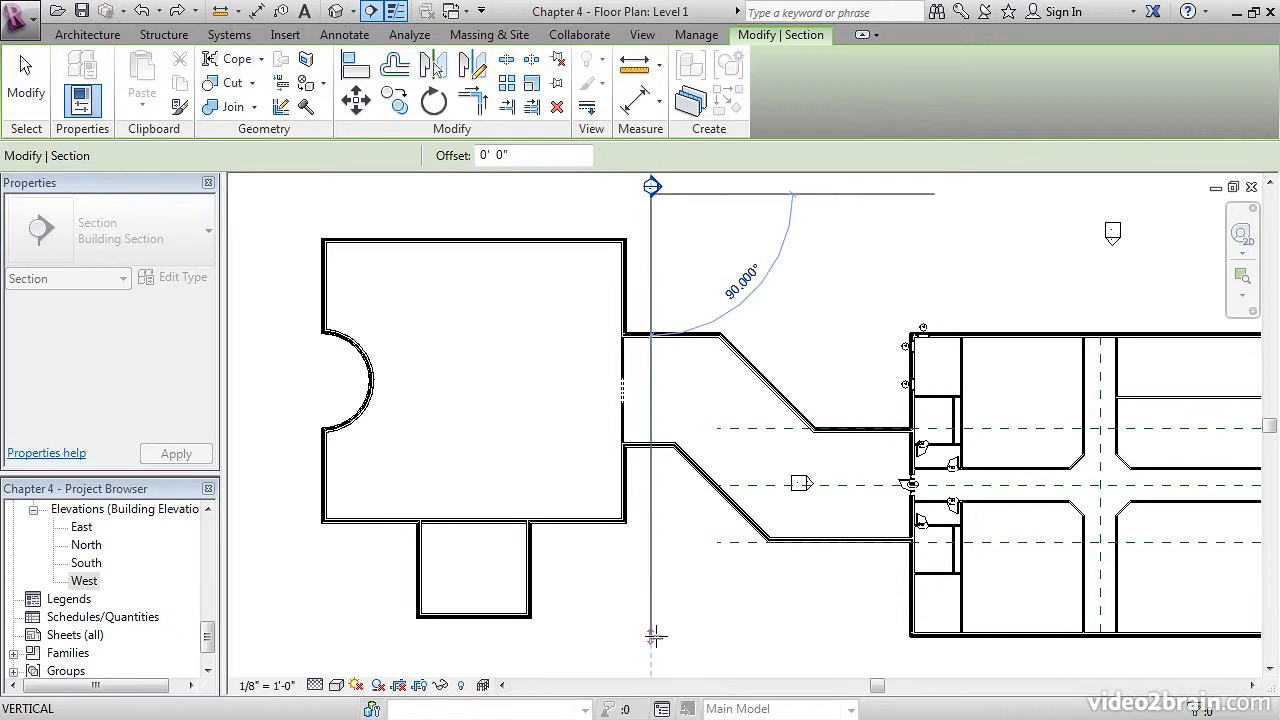
{"action": "left_click", "coordinate": [652, 635]}
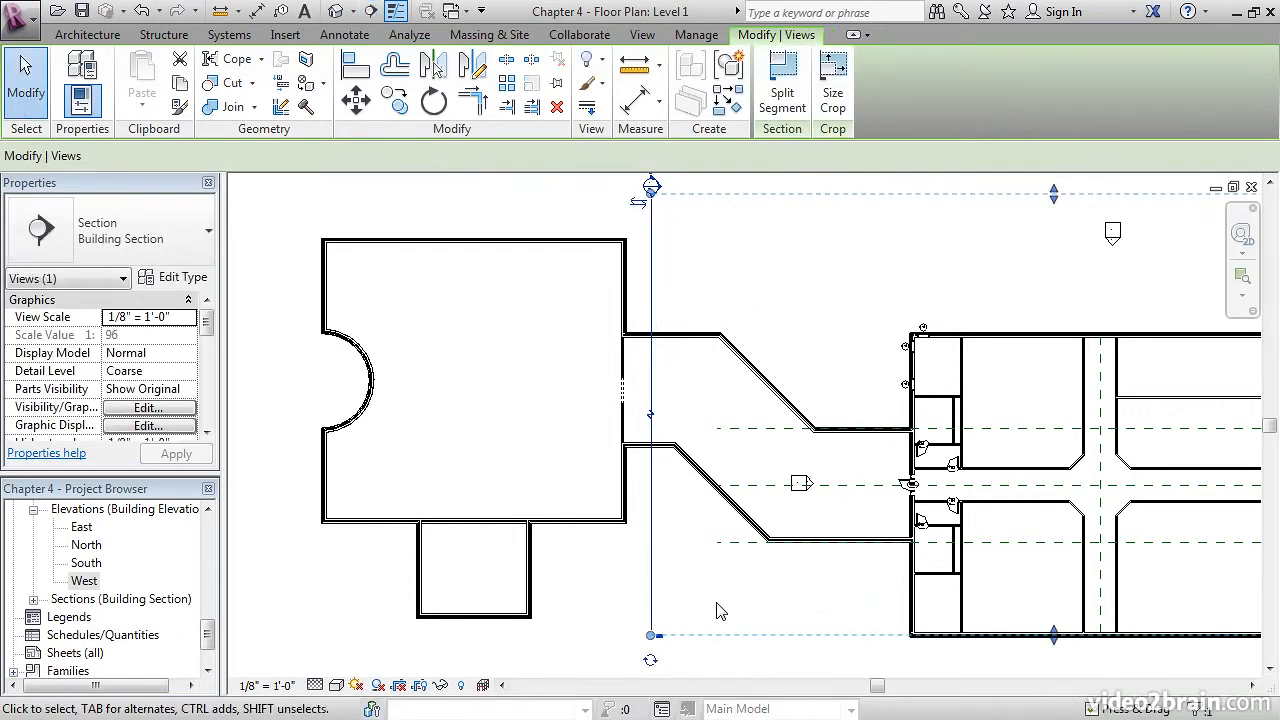
Flip the section so it looks west toward the building with the curved wall recess
{"action": "middle_click_drag", "start_coordinate": [702, 274], "coordinate": [702, 432]}
{"action": "scroll", "coordinate": [651, 345], "scroll_direction": "up", "scroll_amount": 6}
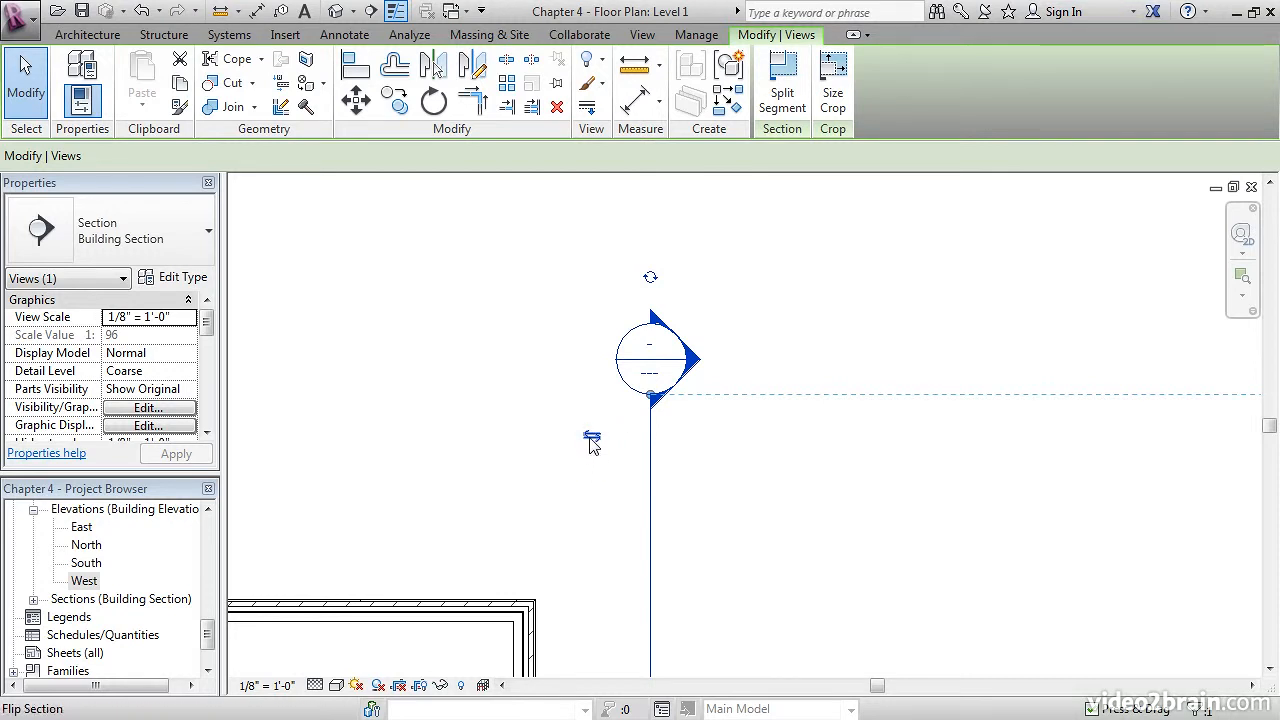
{"action": "left_click", "coordinate": [590, 441]}
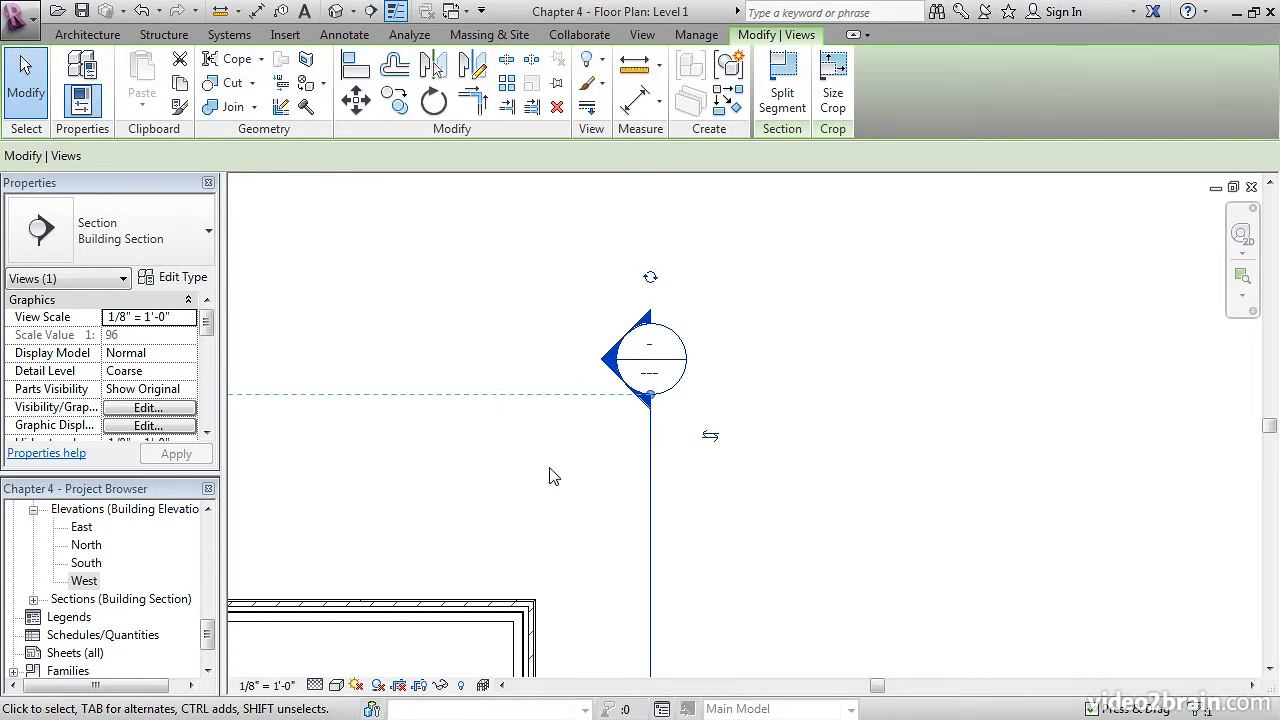
Break the section line with a gap and shorten both segments so only short ends remain near the north and south ends
{"action": "middle_click_drag", "start_coordinate": [683, 569], "coordinate": [660, 378]}
{"action": "scroll", "coordinate": [665, 377], "scroll_direction": "down", "scroll_amount": 1}
{"action": "scroll", "coordinate": [665, 370], "scroll_direction": "down", "scroll_amount": 1}
{"action": "scroll", "coordinate": [660, 378], "scroll_direction": "up", "scroll_amount": 1}
{"action": "middle_click_drag", "start_coordinate": [659, 549], "coordinate": [657, 276]}
{"action": "middle_click_drag", "start_coordinate": [651, 523], "coordinate": [652, 372]}
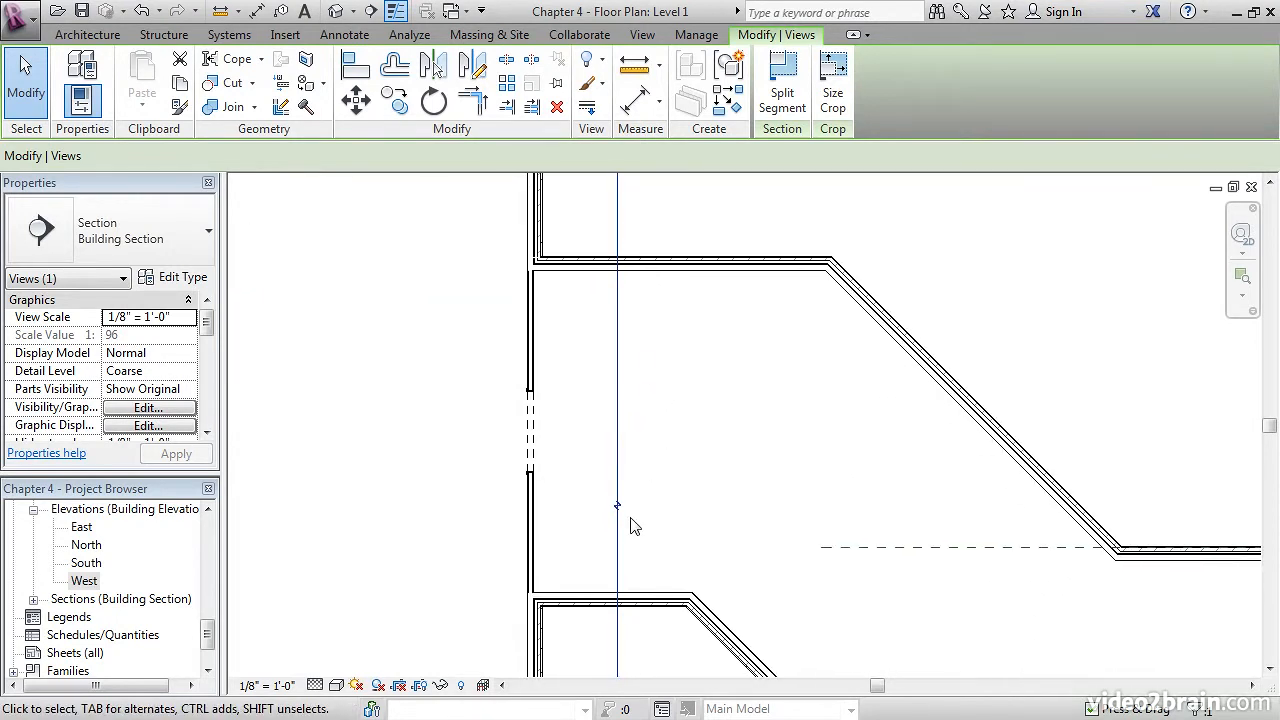
{"action": "scroll", "coordinate": [632, 522], "scroll_direction": "up", "scroll_amount": 1}
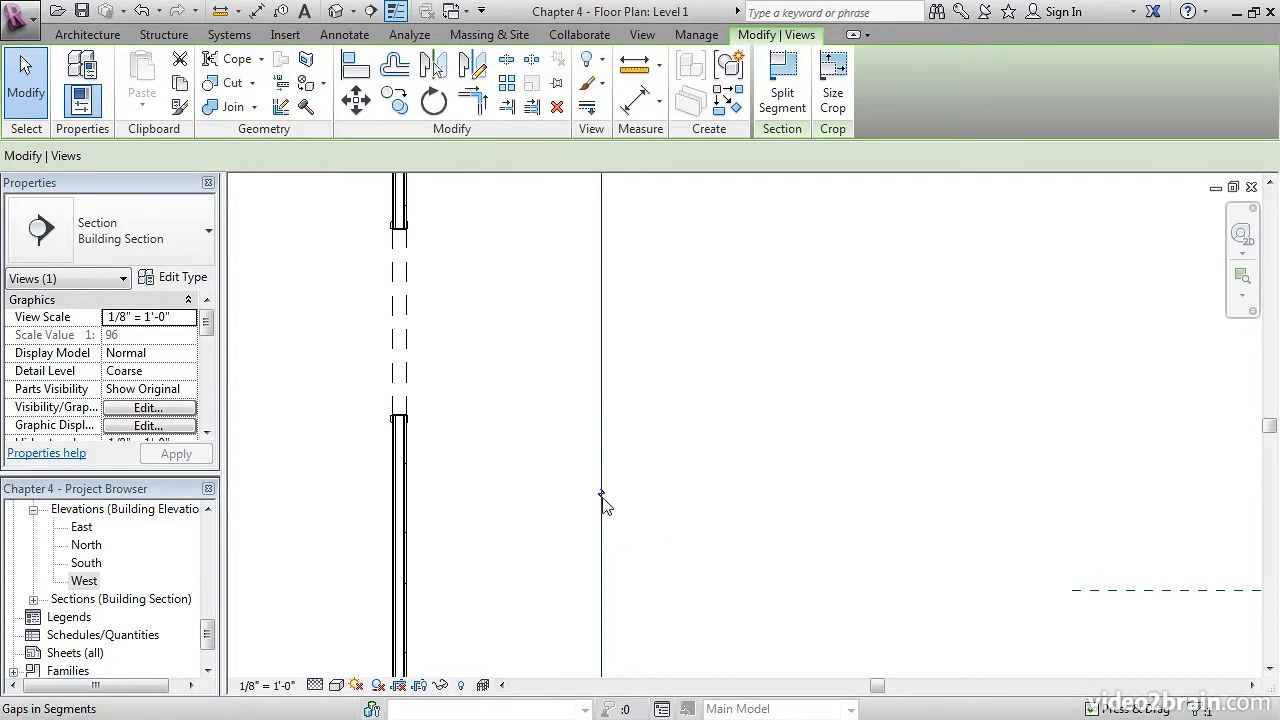
{"action": "scroll", "coordinate": [657, 509], "scroll_direction": "down", "scroll_amount": 3}
{"action": "middle_click_drag", "start_coordinate": [657, 509], "coordinate": [632, 615]}
{"action": "left_click_drag", "start_coordinate": [607, 508], "coordinate": [606, 334]}
{"action": "scroll", "coordinate": [607, 395], "scroll_direction": "down", "scroll_amount": 3}
{"action": "scroll", "coordinate": [607, 406], "scroll_direction": "down", "scroll_amount": 2}
{"action": "middle_click_drag", "start_coordinate": [631, 526], "coordinate": [658, 334]}
{"action": "scroll", "coordinate": [658, 334], "scroll_direction": "up", "scroll_amount": 1}
{"action": "left_click_drag", "start_coordinate": [629, 382], "coordinate": [629, 444]}
{"action": "middle_click_drag", "start_coordinate": [663, 526], "coordinate": [654, 468]}
Cycle the section tail at the line's south end until it shows a full section head
{"action": "scroll", "coordinate": [631, 524], "scroll_direction": "up", "scroll_amount": 4}
{"action": "scroll", "coordinate": [651, 466], "scroll_direction": "up", "scroll_amount": 2}
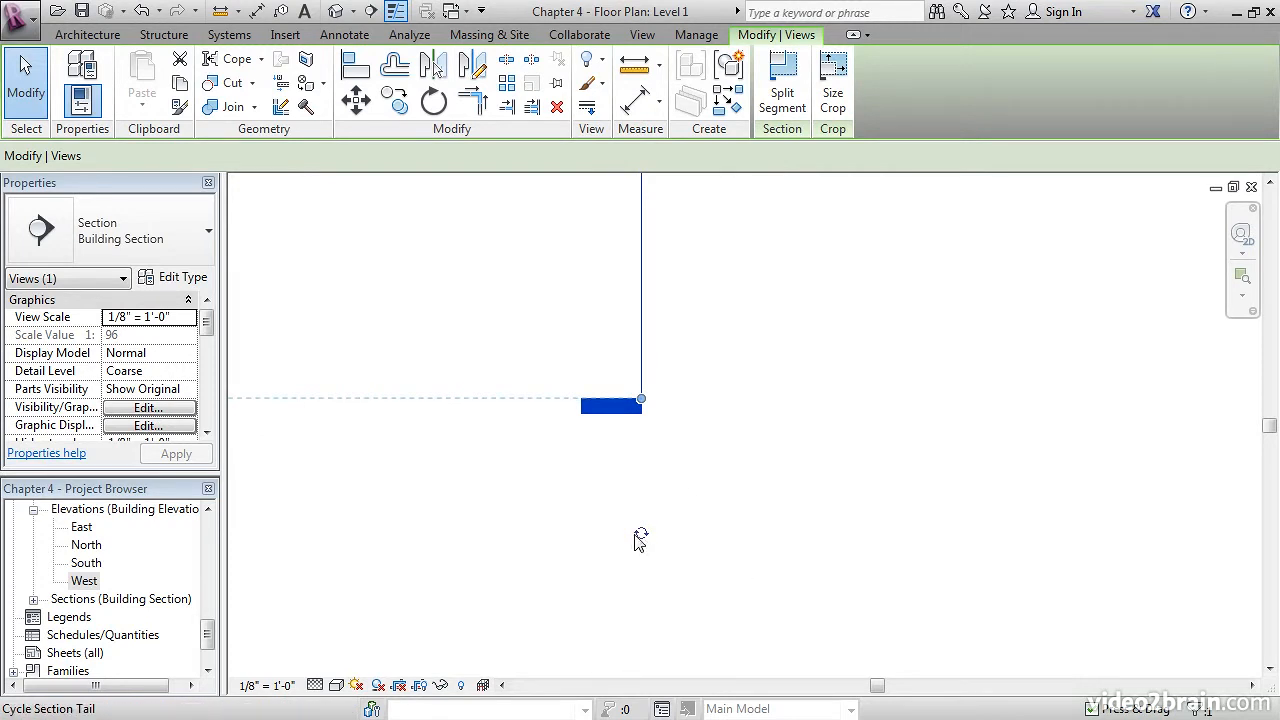
{"action": "left_click", "coordinate": [641, 534]}
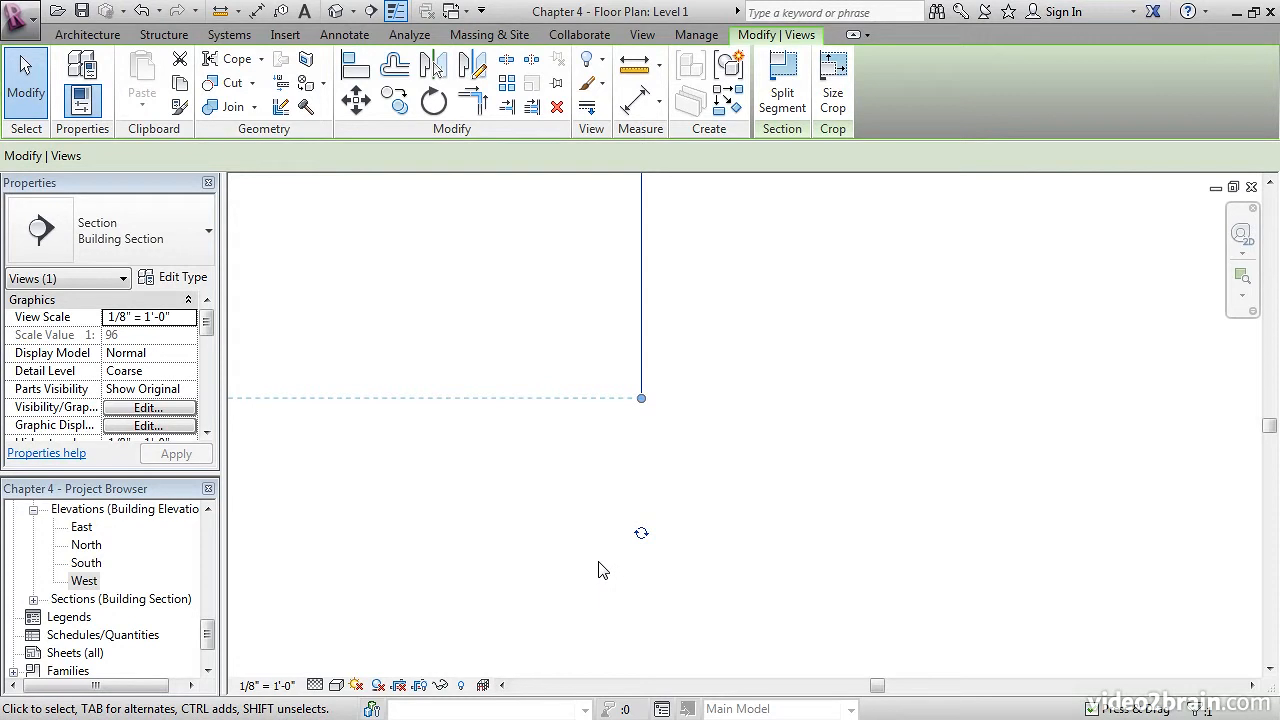
{"action": "left_click", "coordinate": [641, 533]}
{"action": "middle_click_drag", "start_coordinate": [695, 400], "coordinate": [720, 480]}
{"action": "scroll", "coordinate": [705, 493], "scroll_direction": "down", "scroll_amount": 2}
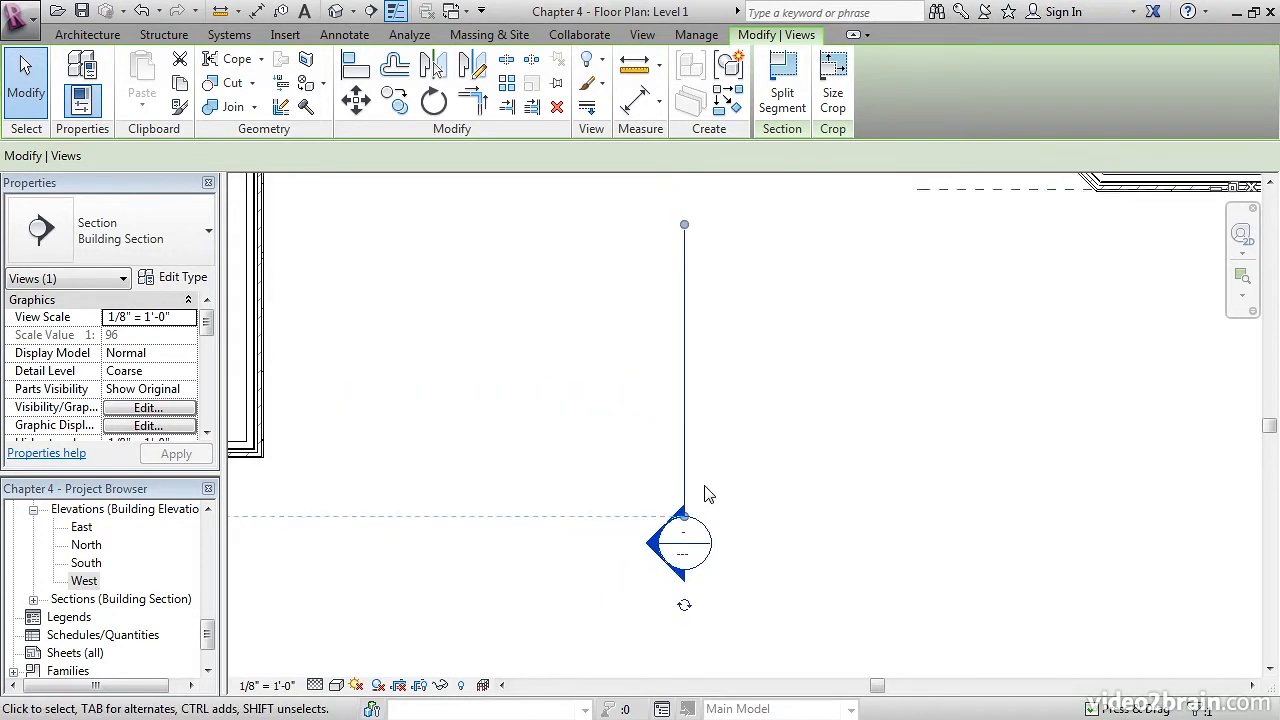
Examine the section head and shortened line segment at the south end of the section
{"action": "scroll", "coordinate": [700, 515], "scroll_direction": "up", "scroll_amount": 2}
{"action": "middle_click_drag", "start_coordinate": [752, 562], "coordinate": [757, 507]}
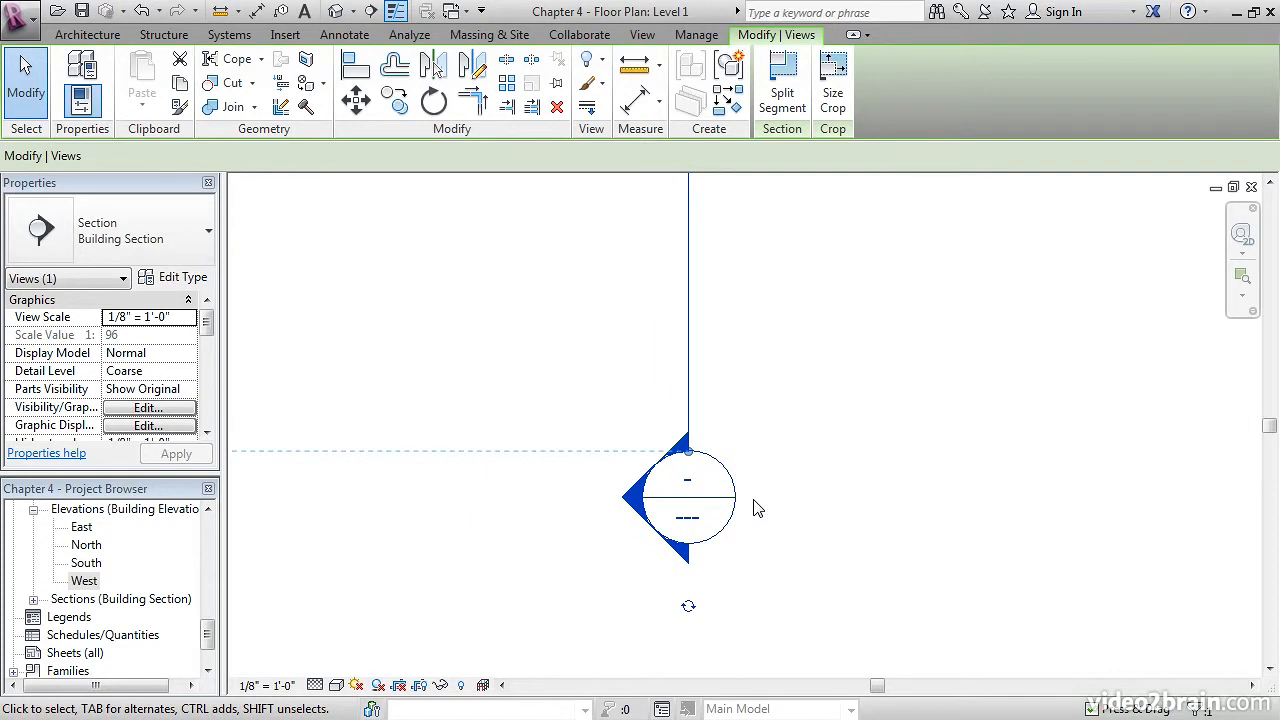
{"action": "middle_click_drag", "start_coordinate": [763, 405], "coordinate": [757, 480]}
{"action": "scroll", "coordinate": [755, 473], "scroll_direction": "down", "scroll_amount": 3}
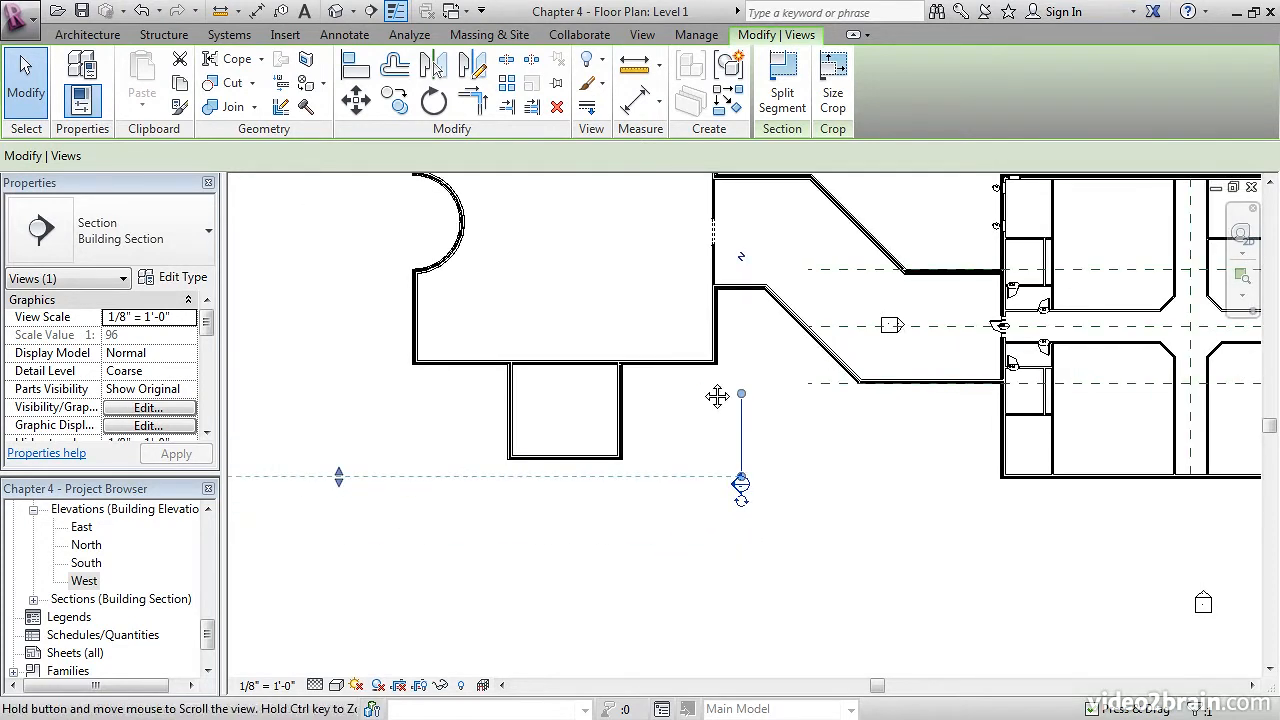
{"action": "middle_click_drag", "start_coordinate": [703, 386], "coordinate": [696, 457]}
{"action": "scroll", "coordinate": [696, 457], "scroll_direction": "up", "scroll_amount": 1}
{"action": "scroll", "coordinate": [775, 584], "scroll_direction": "up", "scroll_amount": 7}
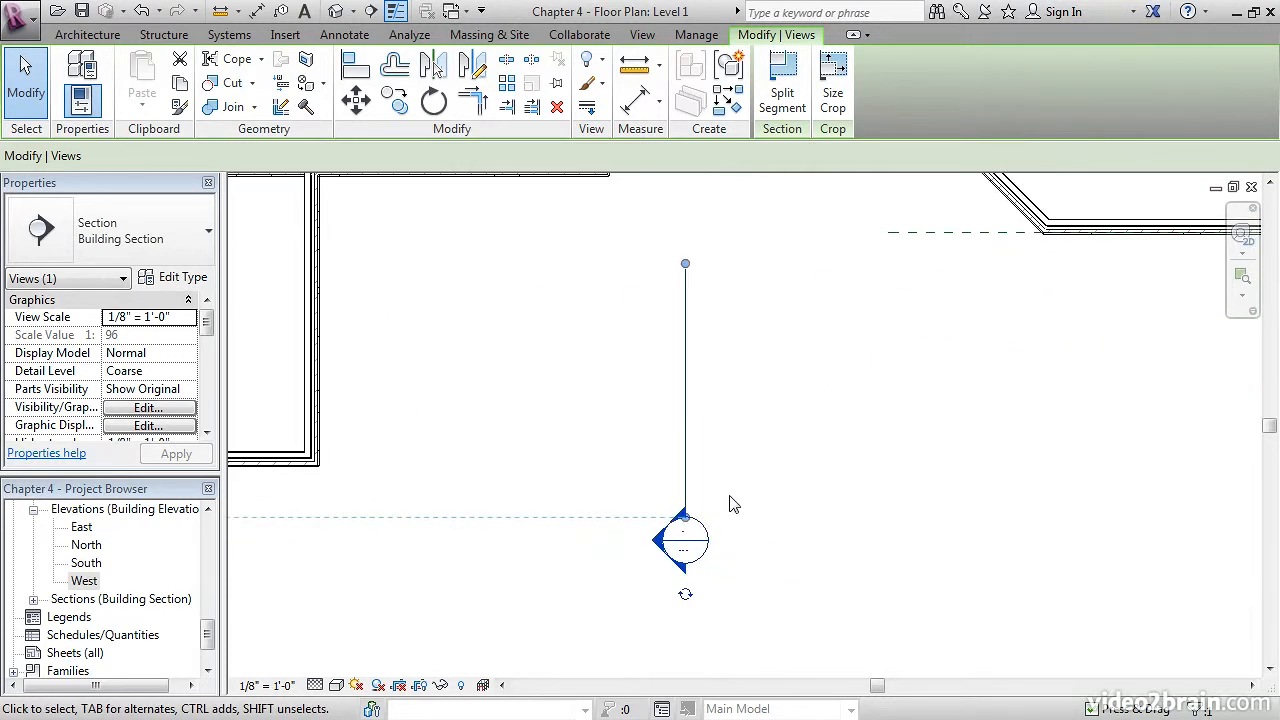
{"action": "scroll", "coordinate": [686, 557], "scroll_direction": "down", "scroll_amount": 4}
{"action": "middle_click_drag", "start_coordinate": [708, 562], "coordinate": [690, 355]}
{"action": "scroll", "coordinate": [687, 338], "scroll_direction": "up", "scroll_amount": 2}
{"action": "scroll", "coordinate": [684, 333], "scroll_direction": "down", "scroll_amount": 1}
{"action": "middle_click_drag", "start_coordinate": [700, 473], "coordinate": [708, 306]}
{"action": "middle_click_drag", "start_coordinate": [673, 602], "coordinate": [676, 398]}
{"action": "scroll", "coordinate": [688, 572], "scroll_direction": "up", "scroll_amount": 2}
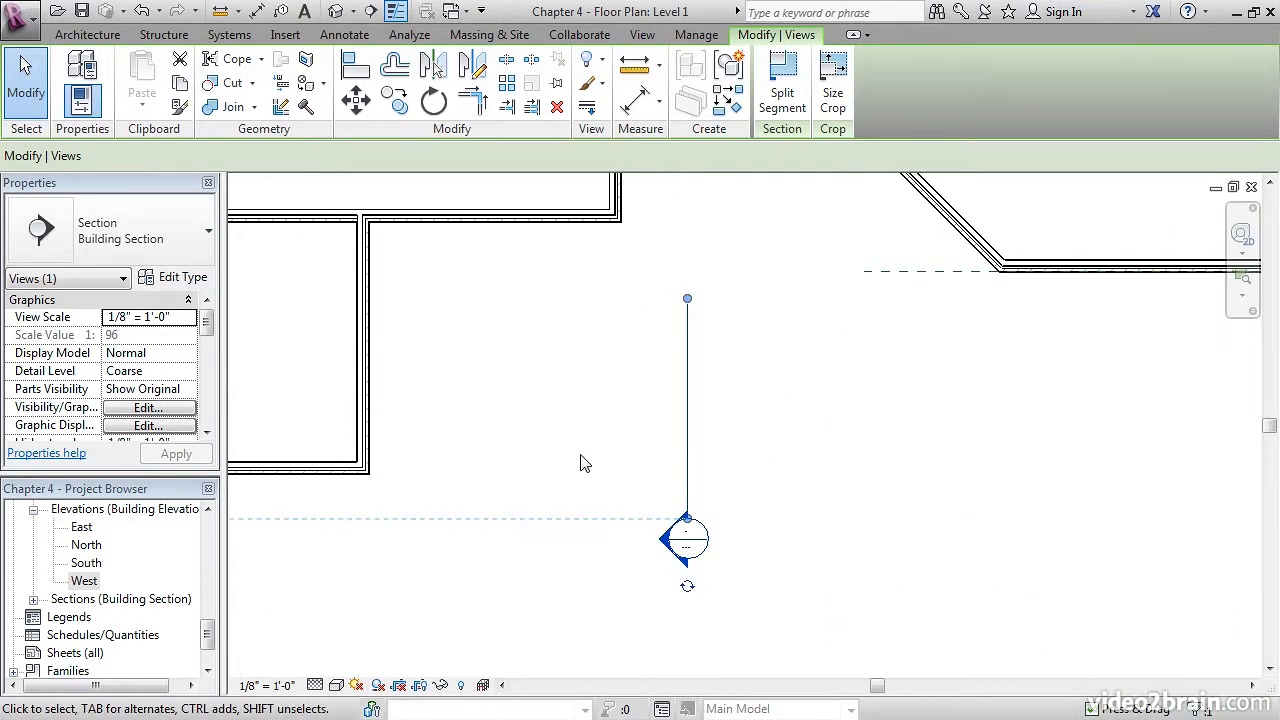
Reduce the section's view depth so its far boundary lies just inside the west building's east wall
{"action": "middle_click_drag", "start_coordinate": [531, 429], "coordinate": [655, 467]}
{"action": "scroll", "coordinate": [653, 470], "scroll_direction": "down", "scroll_amount": 4}
{"action": "middle_click_drag", "start_coordinate": [596, 432], "coordinate": [760, 450]}
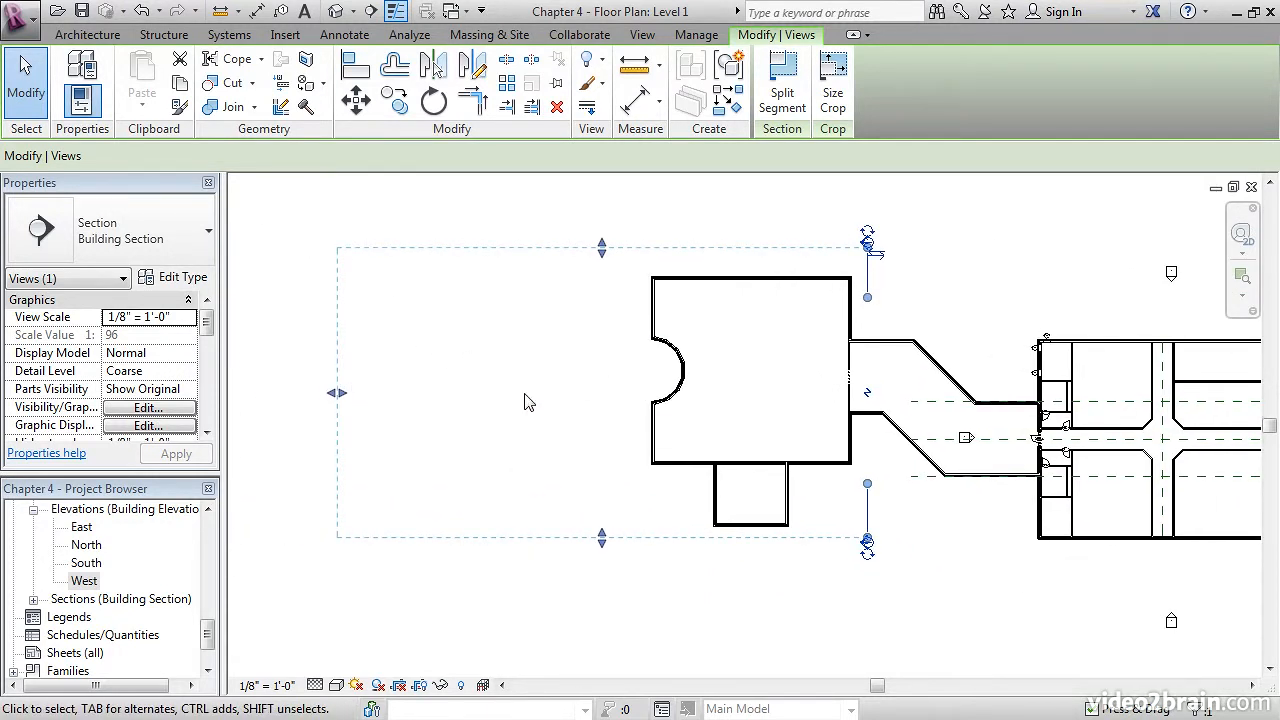
{"action": "left_click_drag", "start_coordinate": [341, 398], "coordinate": [812, 426]}
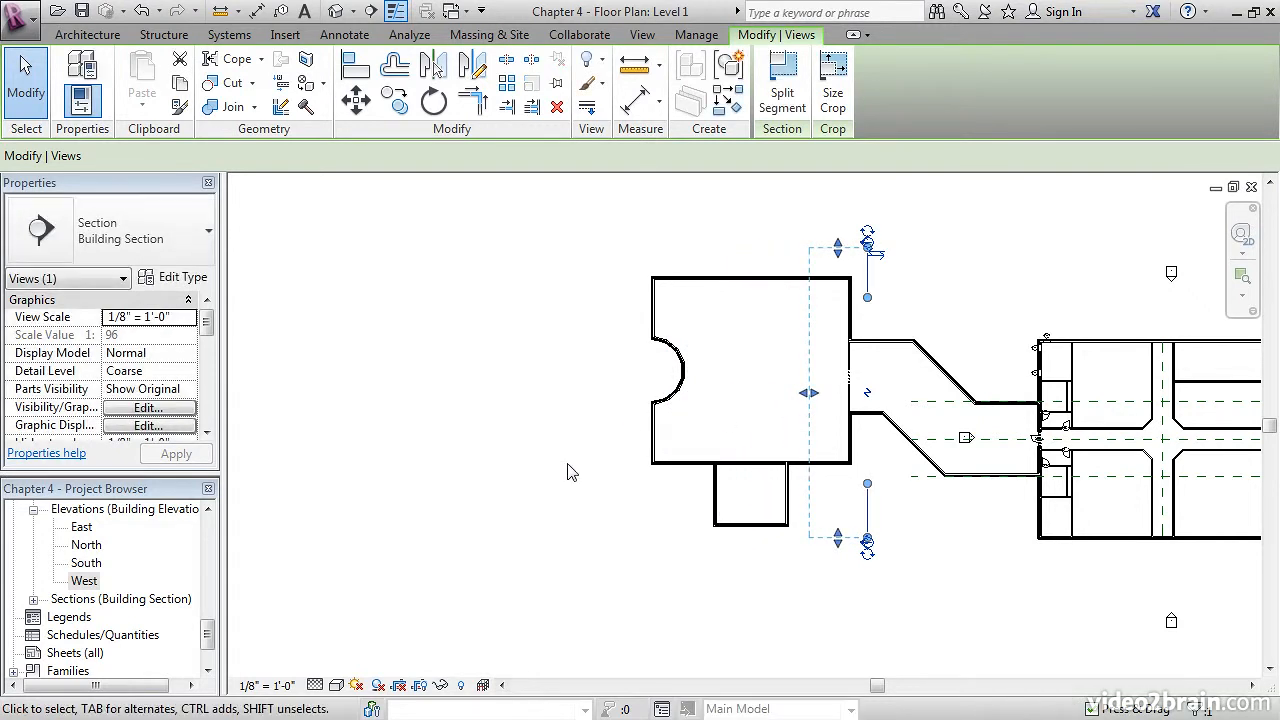
Deselect the section line and open its section view from the south section head
{"action": "middle_click_drag", "start_coordinate": [663, 563], "coordinate": [555, 550]}
{"action": "scroll", "coordinate": [770, 575], "scroll_direction": "up", "scroll_amount": 5}
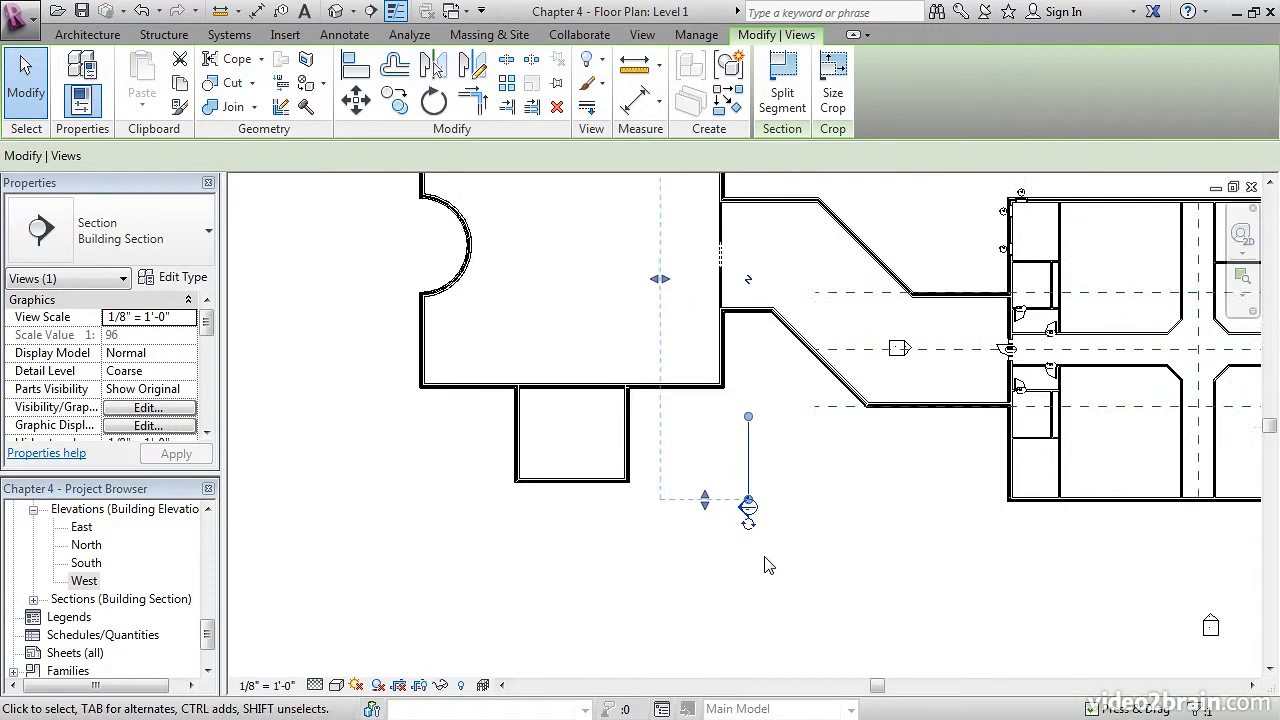
{"action": "scroll", "coordinate": [786, 498], "scroll_direction": "up", "scroll_amount": 2}
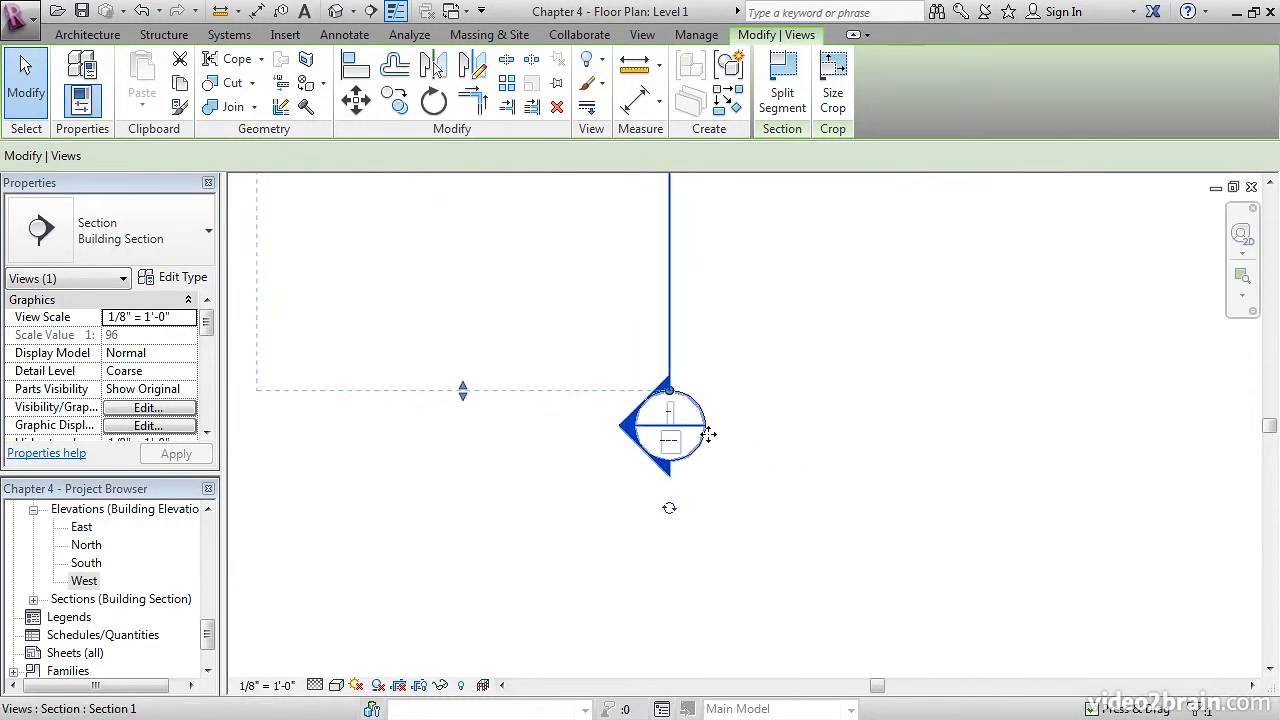
{"action": "left_click", "coordinate": [760, 477]}
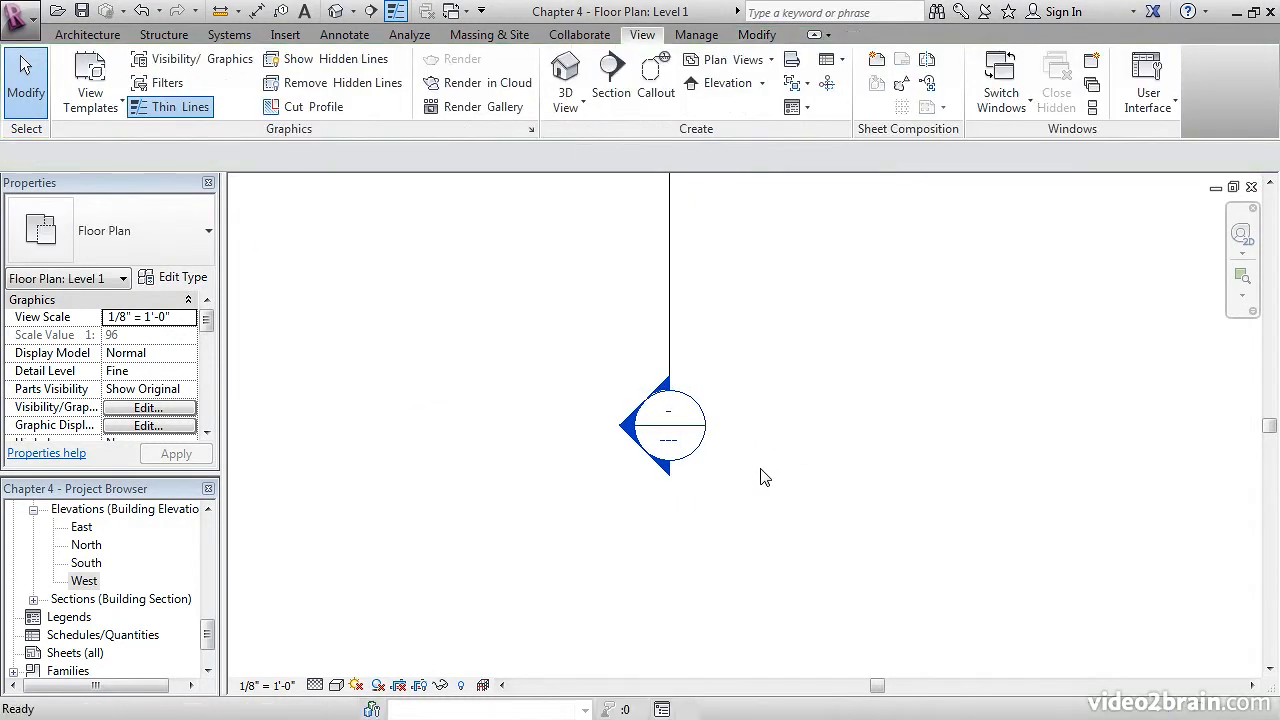
{"action": "double_click", "coordinate": [665, 428]}
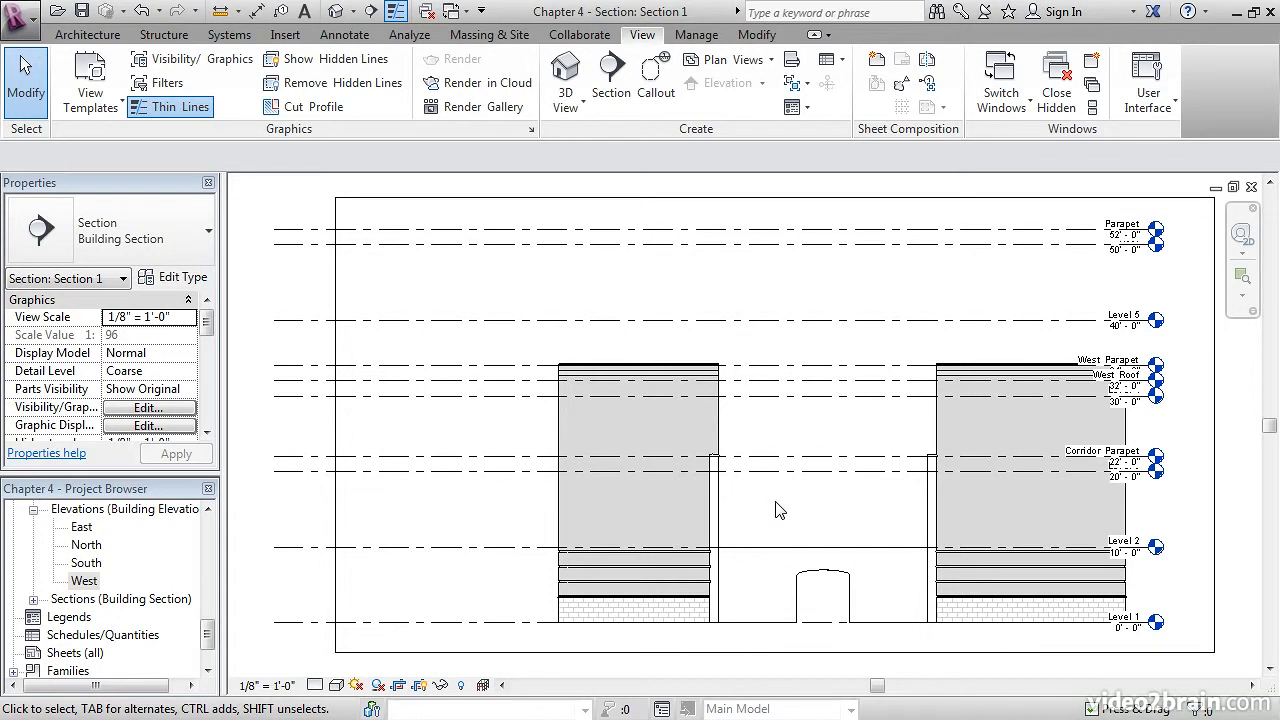
Tile the section and floor plan views side by side and fit both to their windows
{"action": "key", "text": "w"}
{"action": "key", "text": "t"}
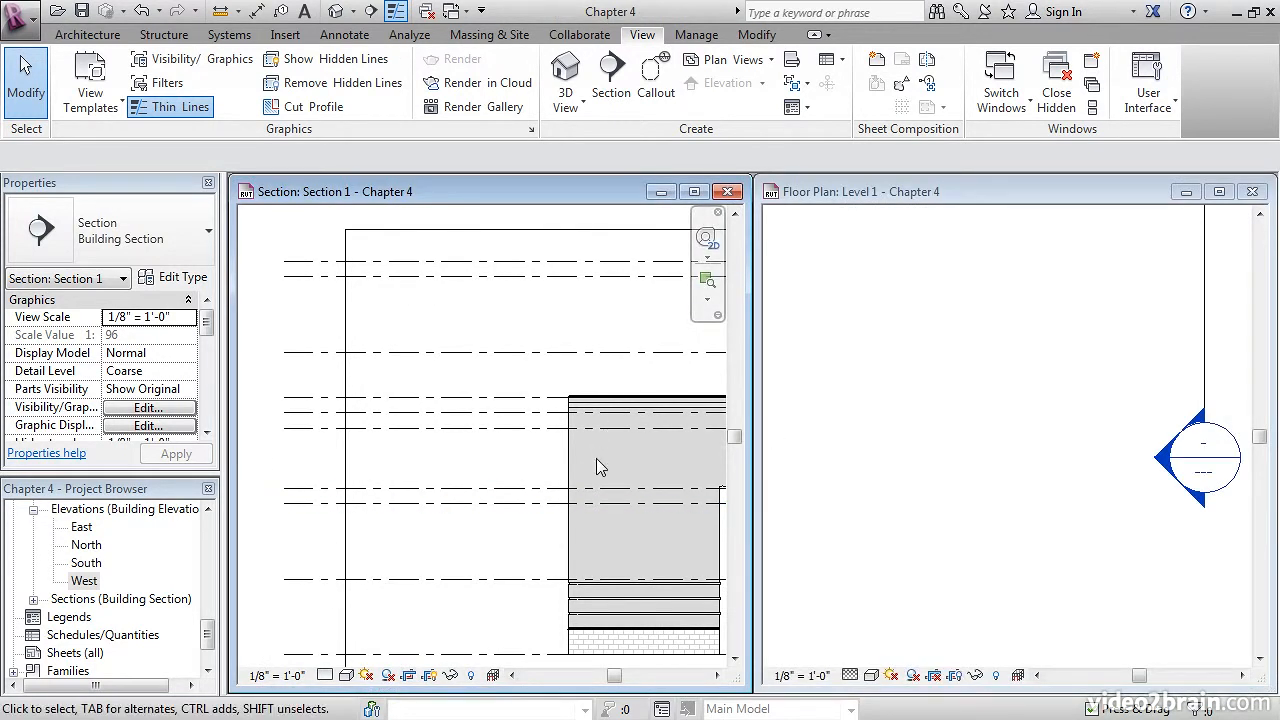
{"action": "key", "text": "z"}
{"action": "key", "text": "a"}
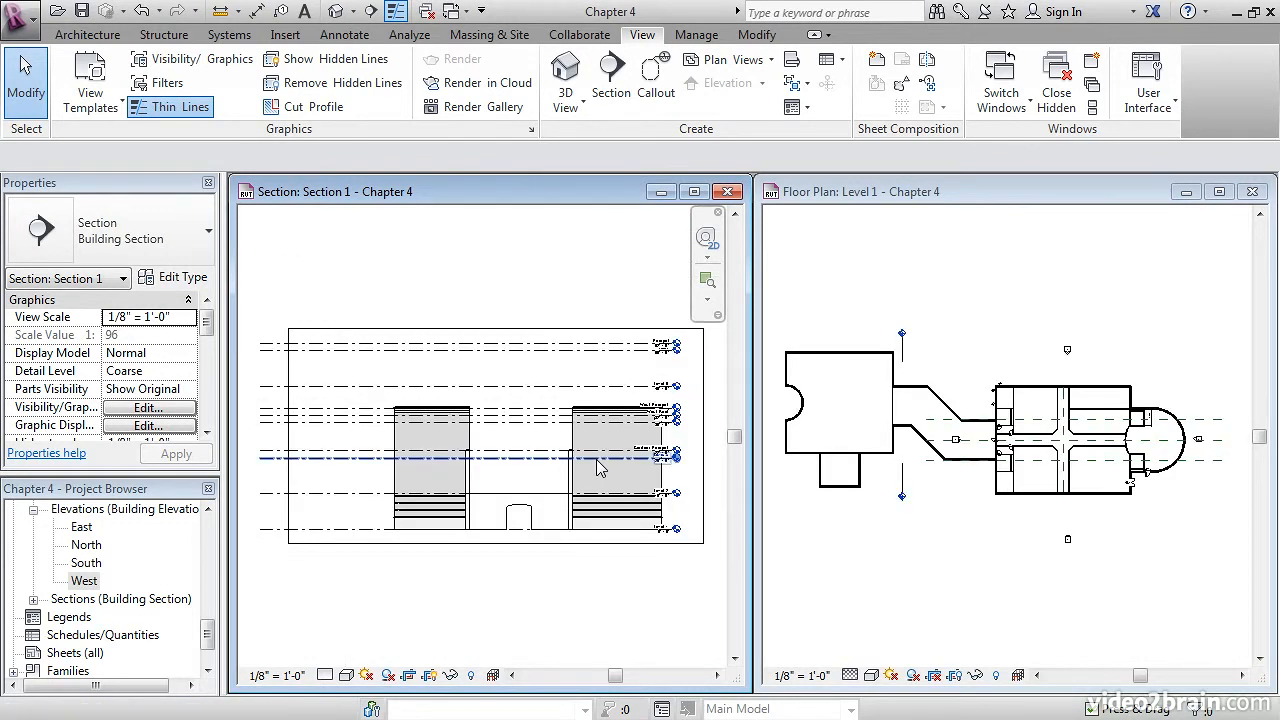
In the floor plan, extend the section's view depth to just beyond the west building's west wall
{"action": "left_click", "coordinate": [858, 286]}
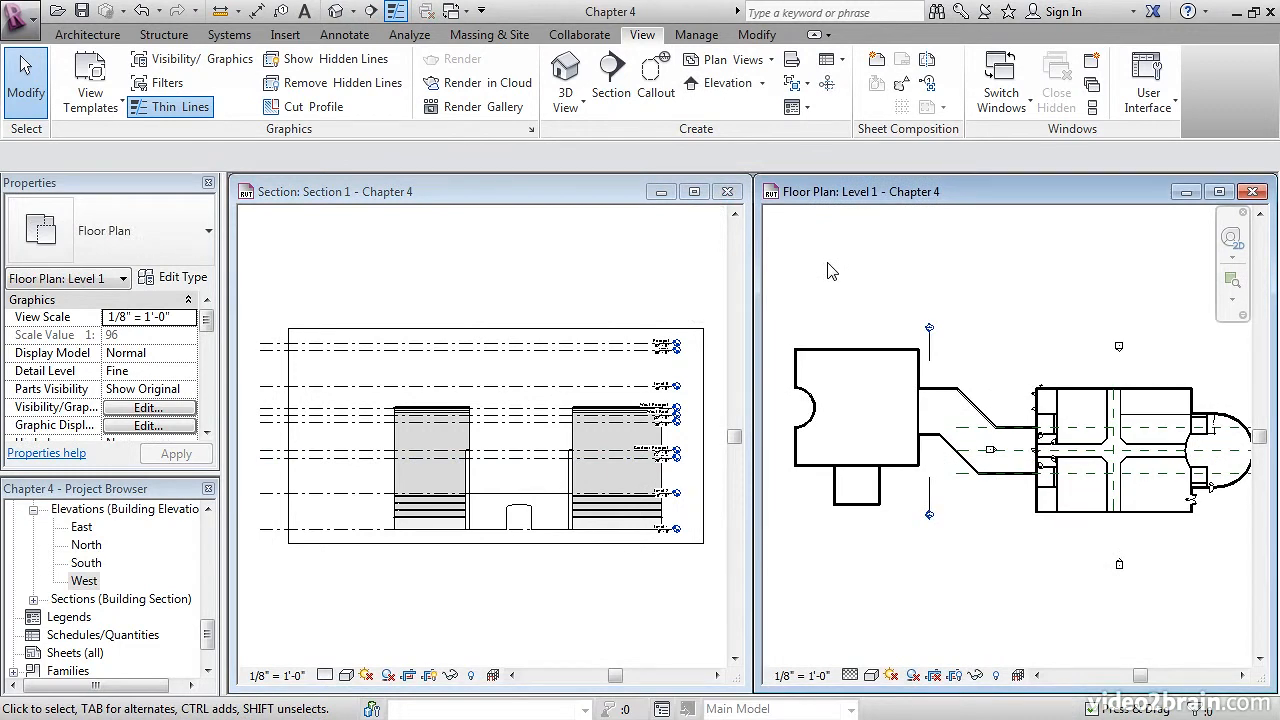
{"action": "scroll", "coordinate": [843, 330], "scroll_direction": "up", "scroll_amount": 3}
{"action": "scroll", "coordinate": [842, 326], "scroll_direction": "up", "scroll_amount": 3}
{"action": "middle_click_drag", "start_coordinate": [855, 399], "coordinate": [923, 388]}
{"action": "scroll", "coordinate": [902, 356], "scroll_direction": "up", "scroll_amount": 1}
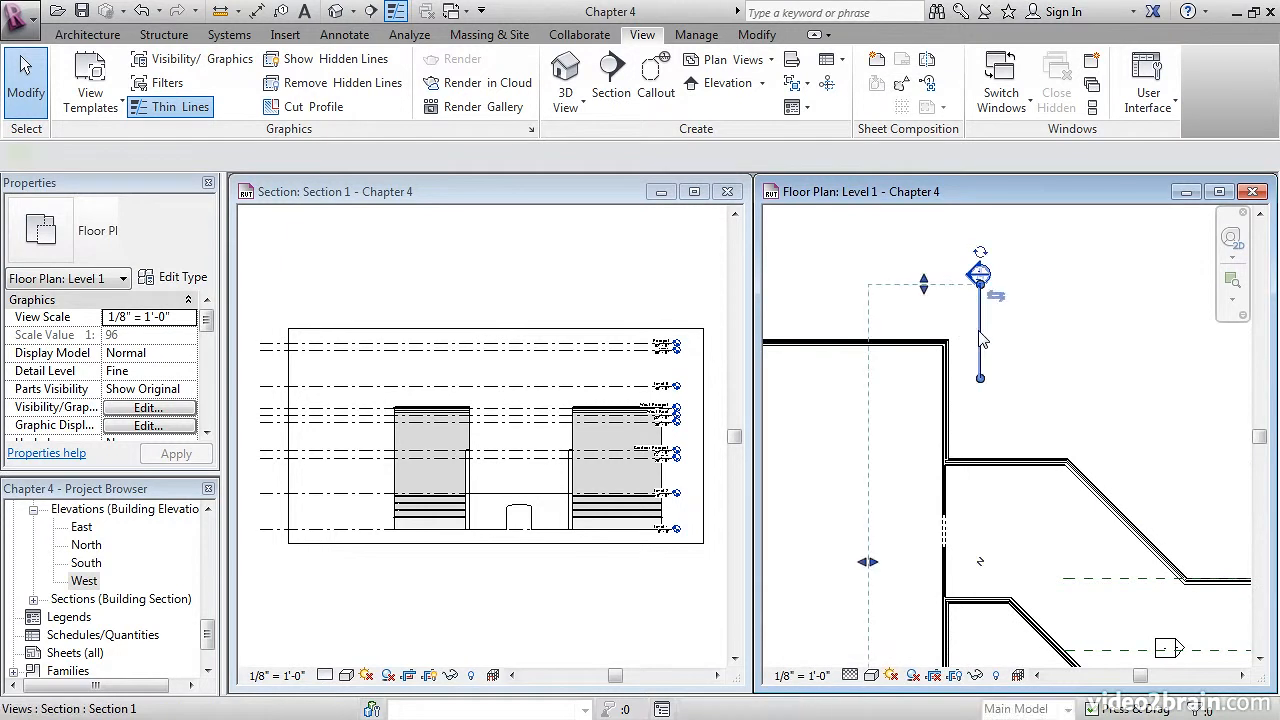
{"action": "left_click", "coordinate": [979, 338]}
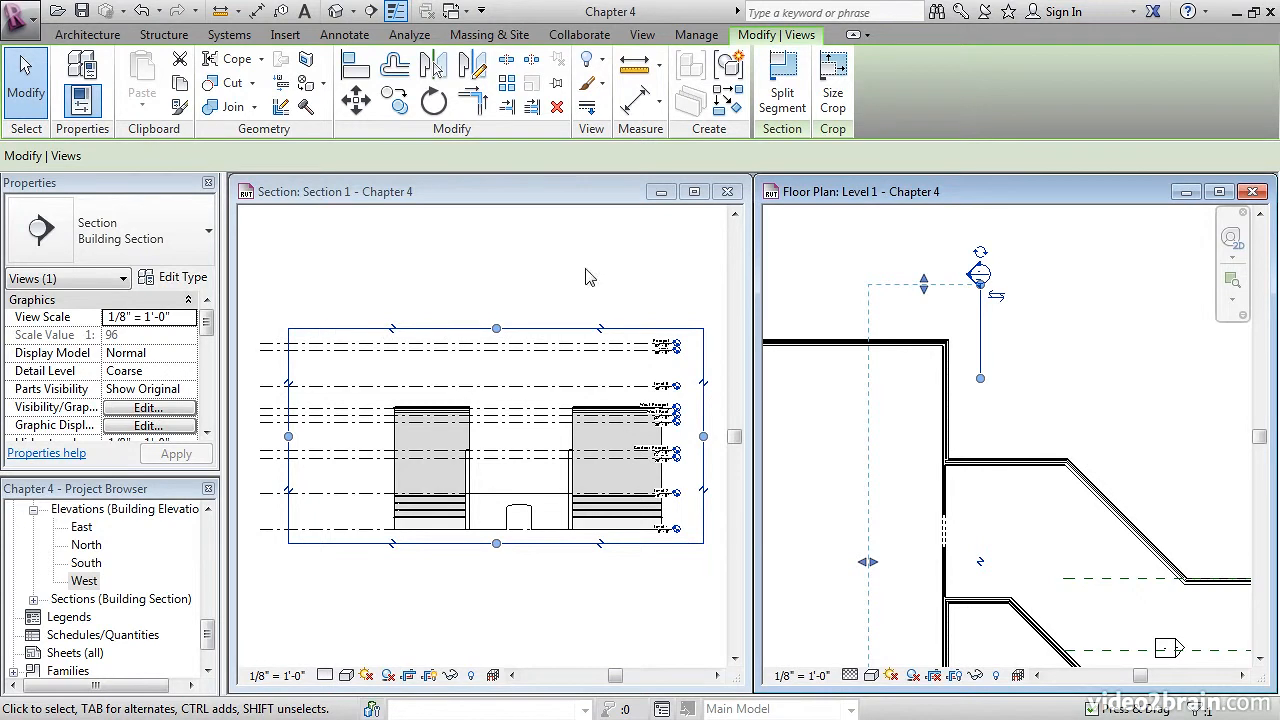
{"action": "middle_click_drag", "start_coordinate": [906, 526], "coordinate": [934, 494]}
{"action": "scroll", "coordinate": [989, 350], "scroll_direction": "down", "scroll_amount": 5}
{"action": "scroll", "coordinate": [1003, 435], "scroll_direction": "up", "scroll_amount": 1}
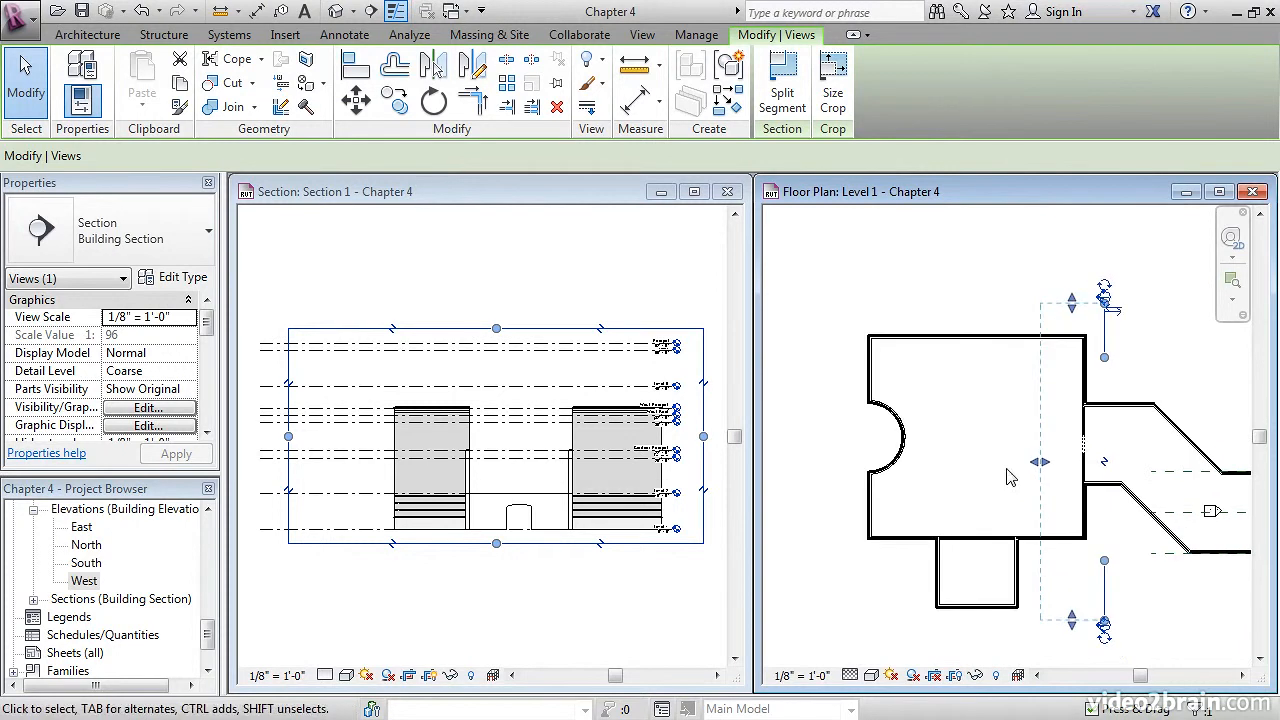
{"action": "left_click_drag", "start_coordinate": [1041, 462], "coordinate": [846, 462]}
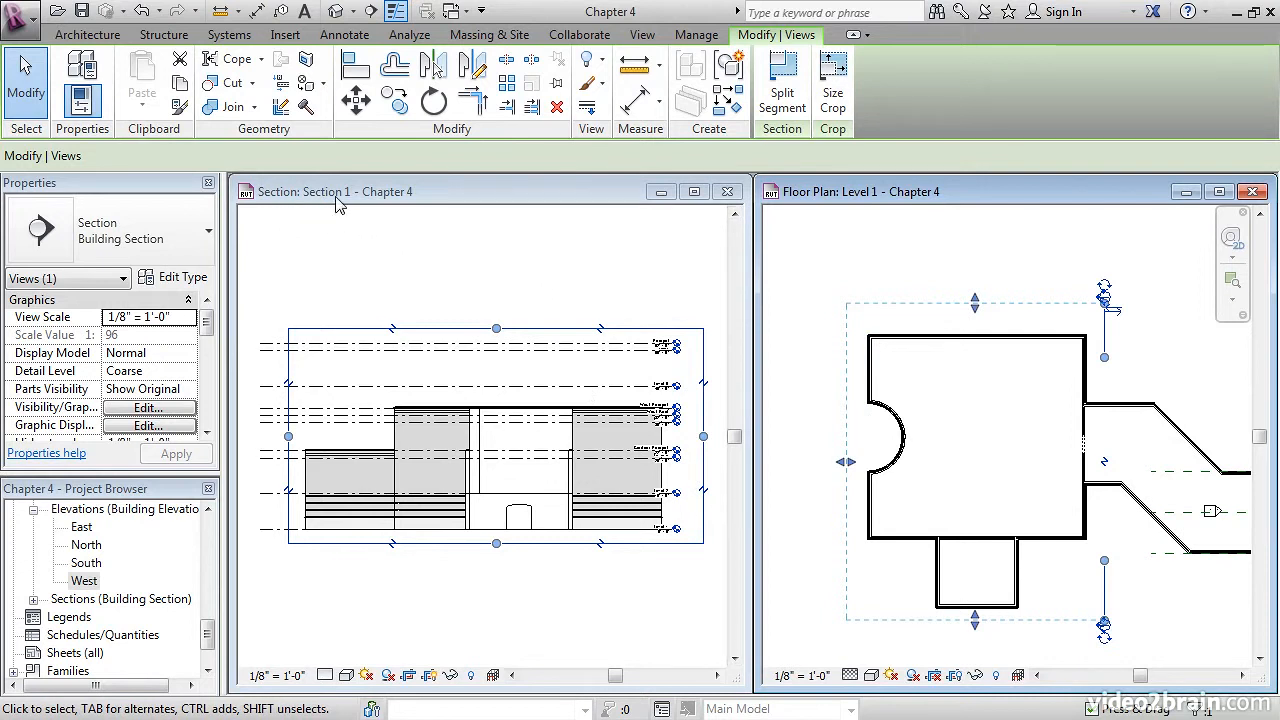
Expand the building sections in the project browser and select Section 1
{"action": "mouse_move", "coordinate": [208, 638]}
{"action": "left_mouse_down"}
{"action": "mouse_move", "coordinate": [209, 529]}
{"action": "mouse_move", "coordinate": [209, 635]}
{"action": "left_mouse_up"}
{"action": "left_click", "coordinate": [84, 598]}
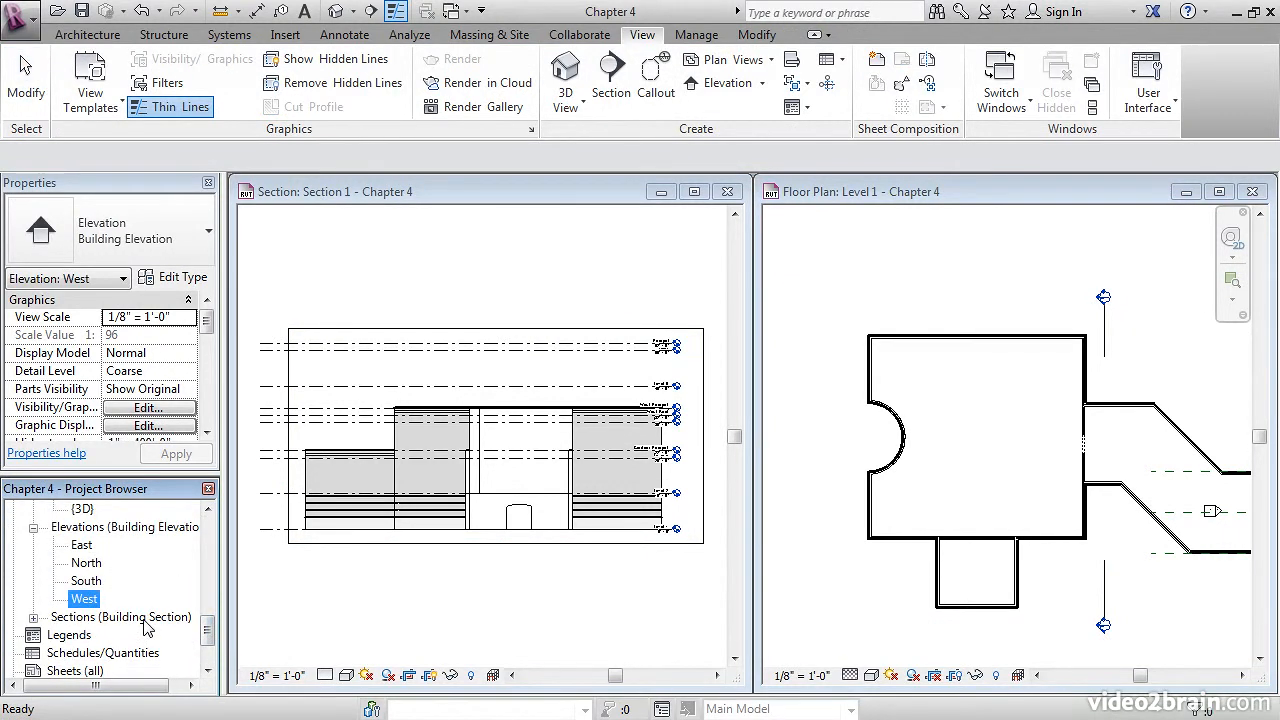
{"action": "left_click", "coordinate": [34, 619]}
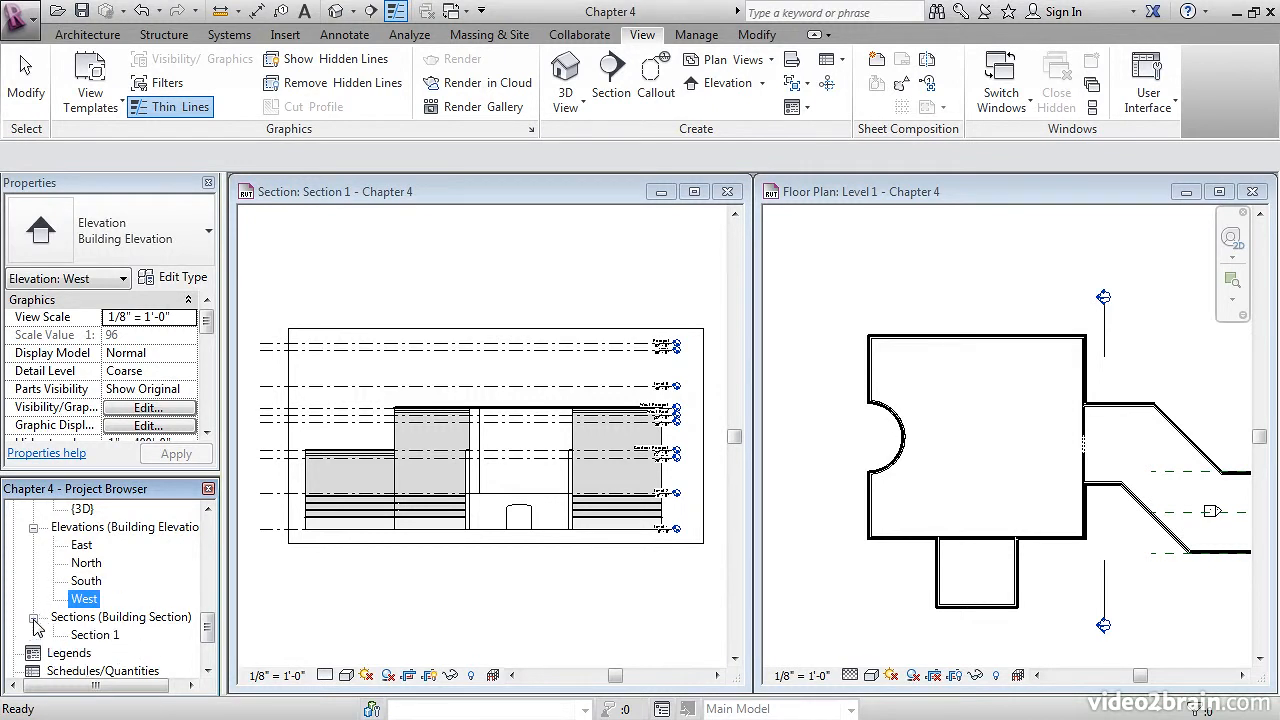
{"action": "left_click", "coordinate": [96, 636]}
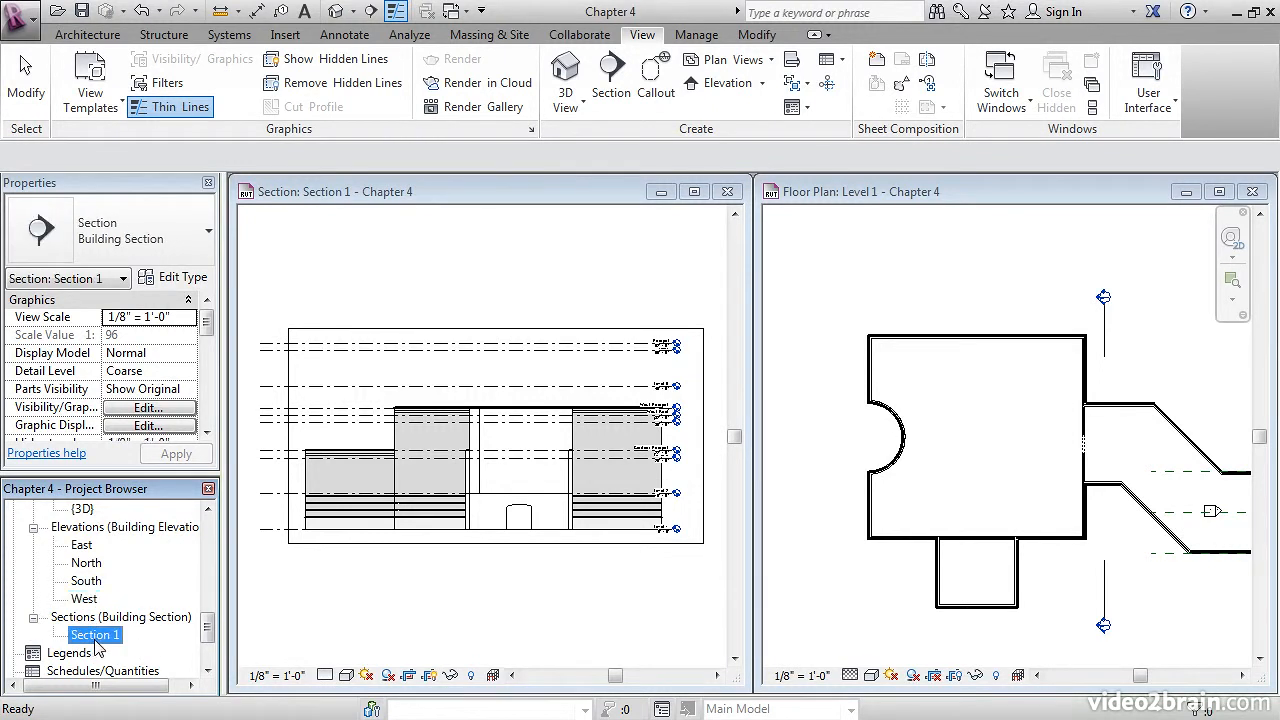
Rename the Section 1 view as West Corridor Section
{"action": "right_click", "coordinate": [99, 636]}
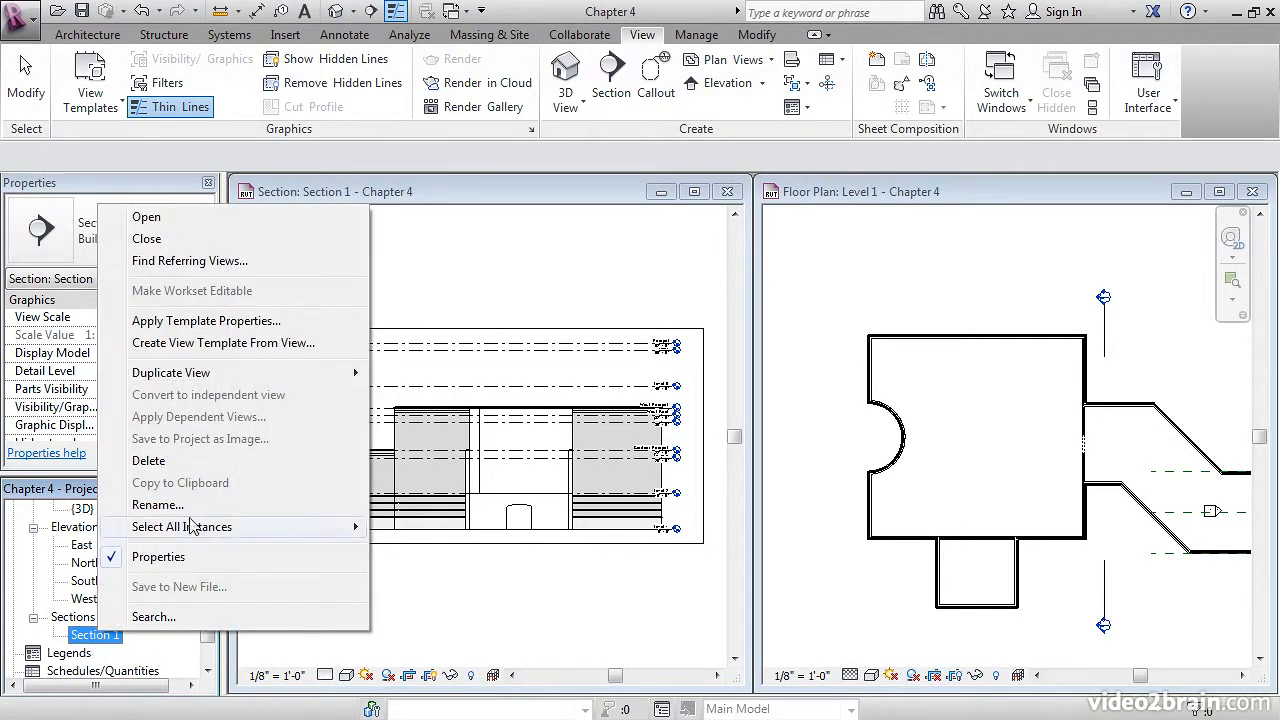
{"action": "left_click", "coordinate": [160, 505]}
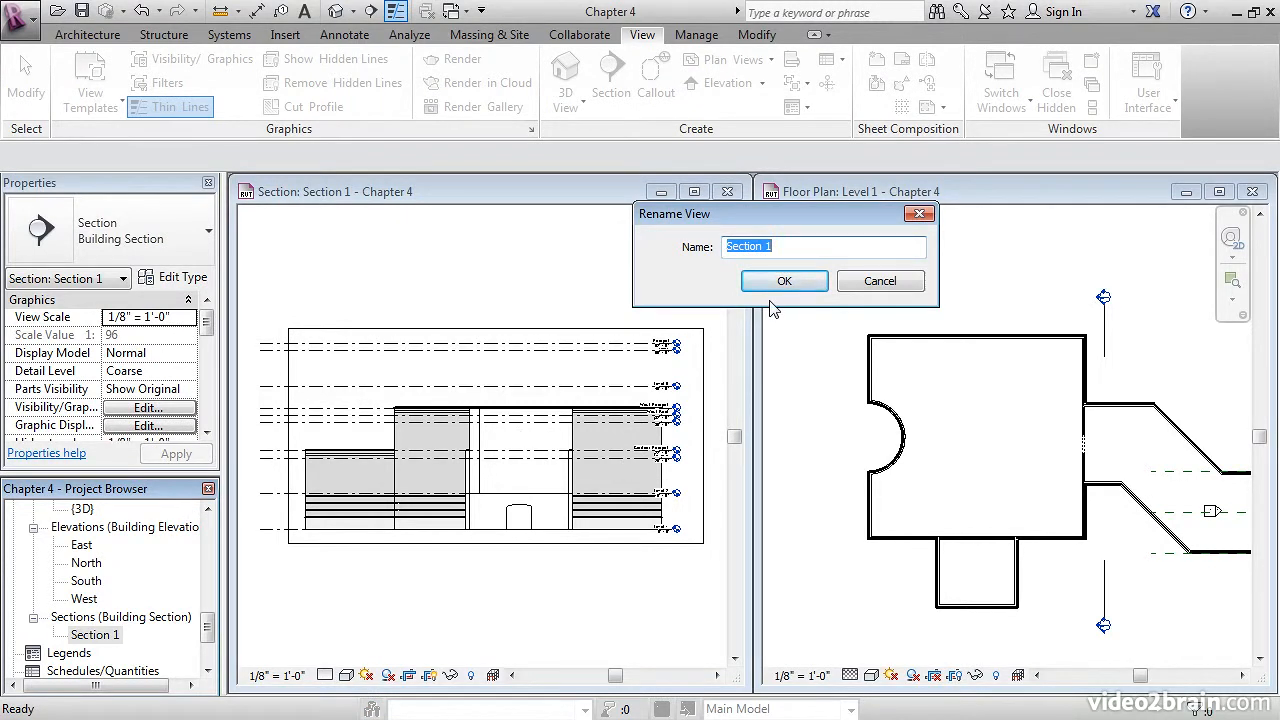
{"action": "type", "text": "West Corridor"}
{"action": "left_click", "coordinate": [784, 281]}
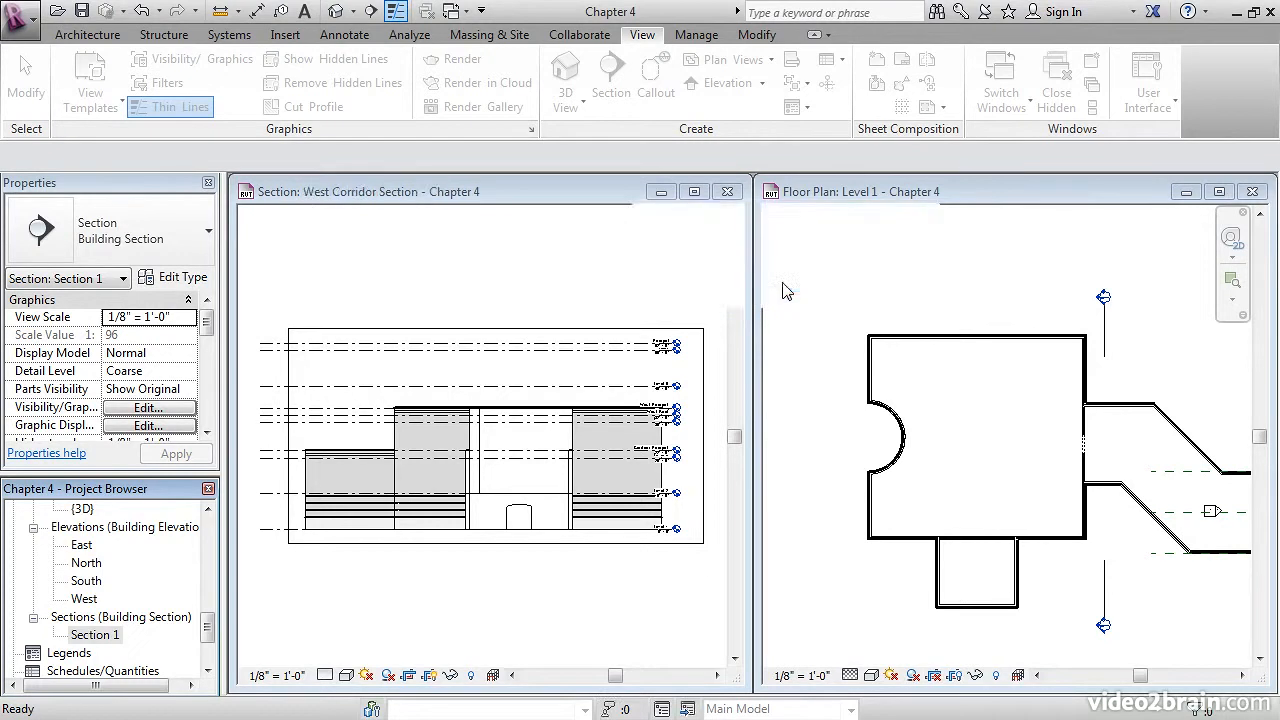
Maximize the West Corridor Section view and set its detail level to Fine
{"action": "double_click", "coordinate": [510, 192]}
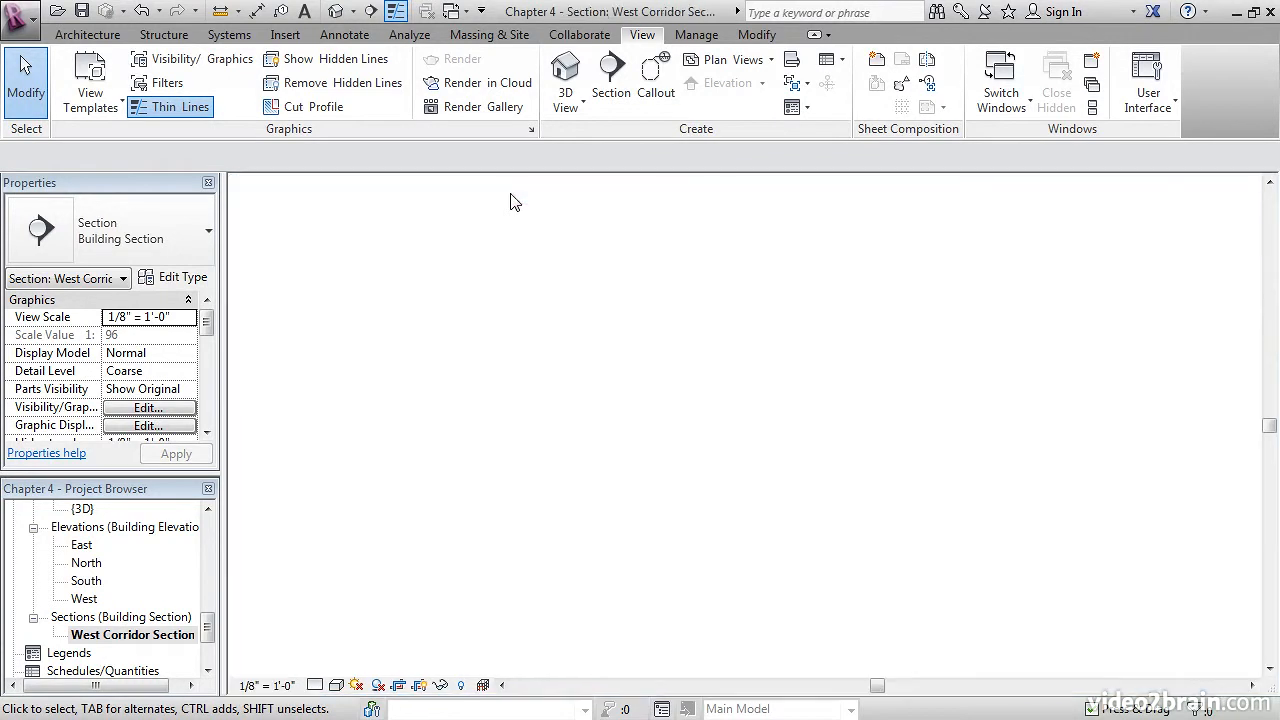
{"action": "scroll", "coordinate": [540, 445], "scroll_direction": "up", "scroll_amount": 5}
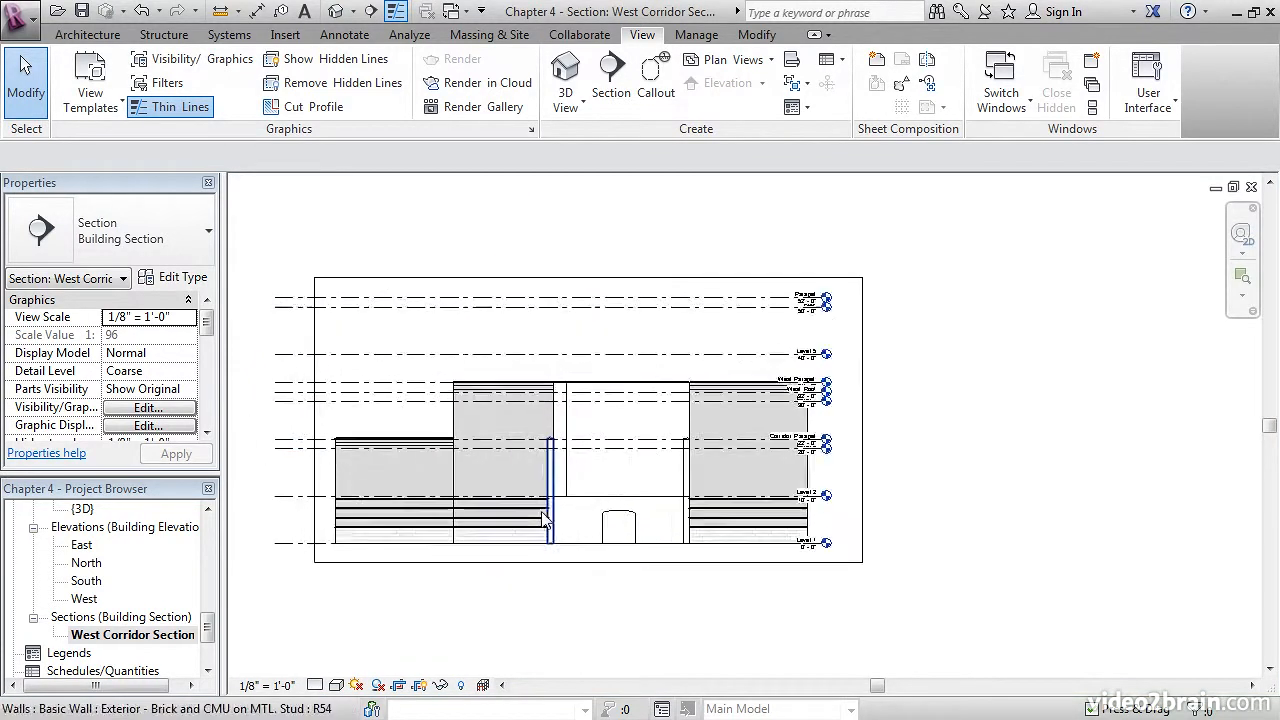
{"action": "middle_click_drag", "start_coordinate": [668, 520], "coordinate": [642, 498]}
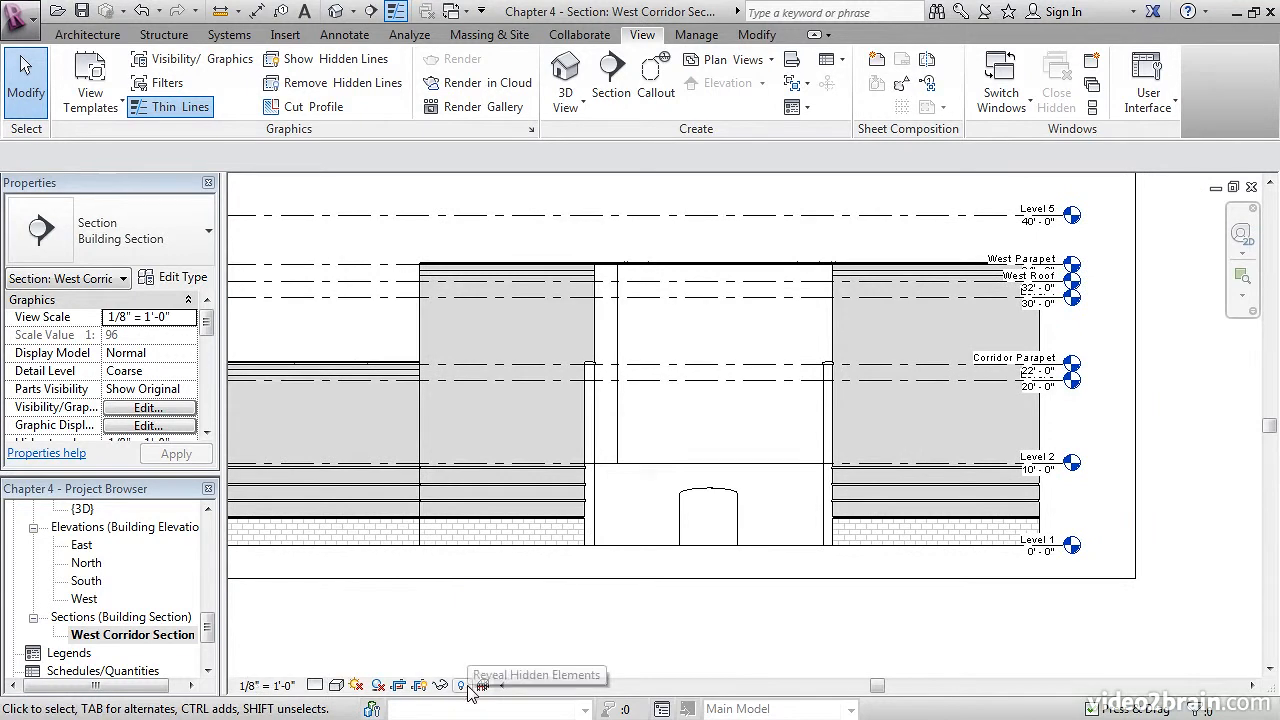
{"action": "middle_click_drag", "start_coordinate": [642, 617], "coordinate": [677, 629]}
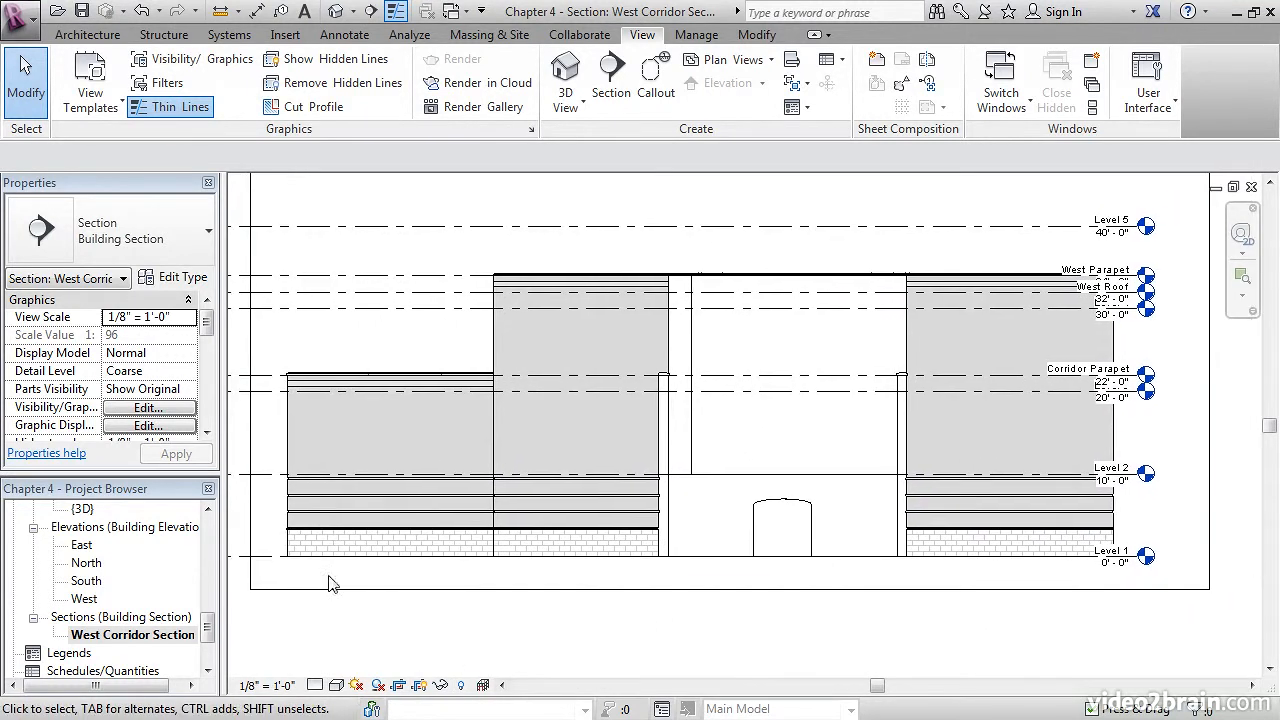
{"action": "left_click", "coordinate": [315, 685]}
{"action": "left_click", "coordinate": [340, 664]}
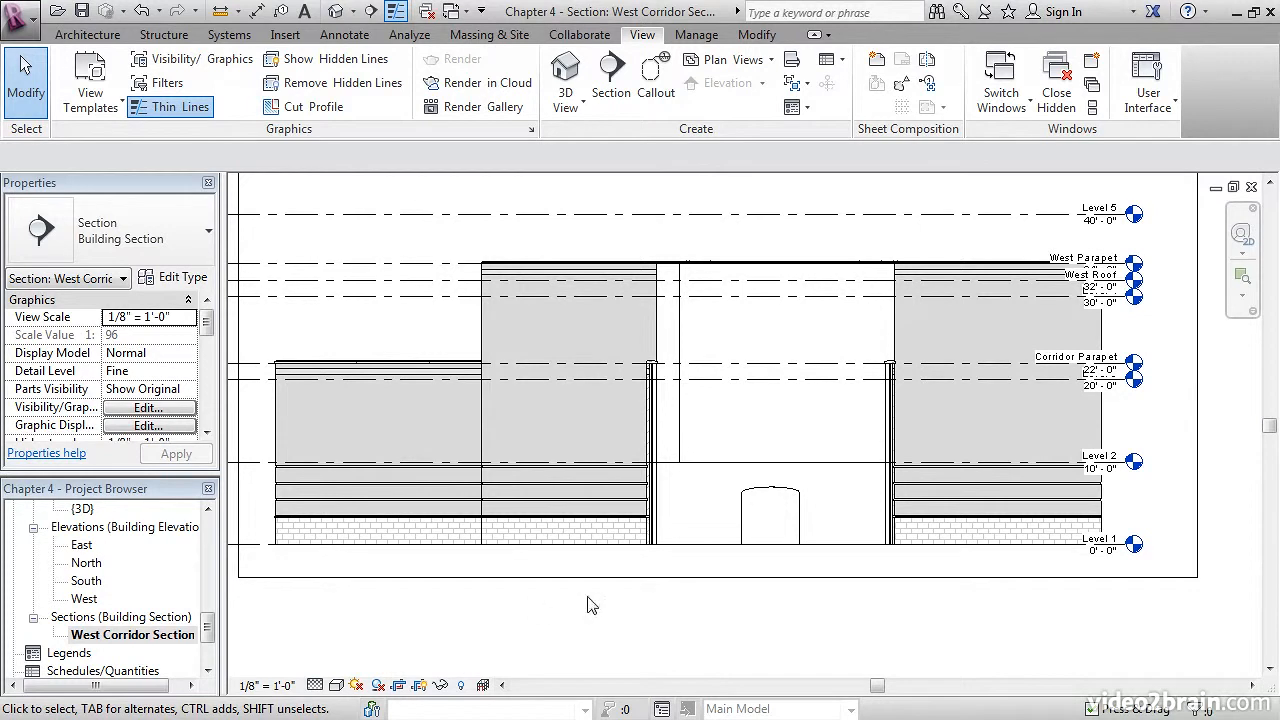
Stretch the aligned level heads outward from Level 1 to the right edge of the section's crop boundary and deselect the level
{"action": "middle_click_drag", "start_coordinate": [788, 612], "coordinate": [520, 618]}
{"action": "scroll", "coordinate": [862, 575], "scroll_direction": "up", "scroll_amount": 2}
{"action": "left_click", "coordinate": [840, 520]}
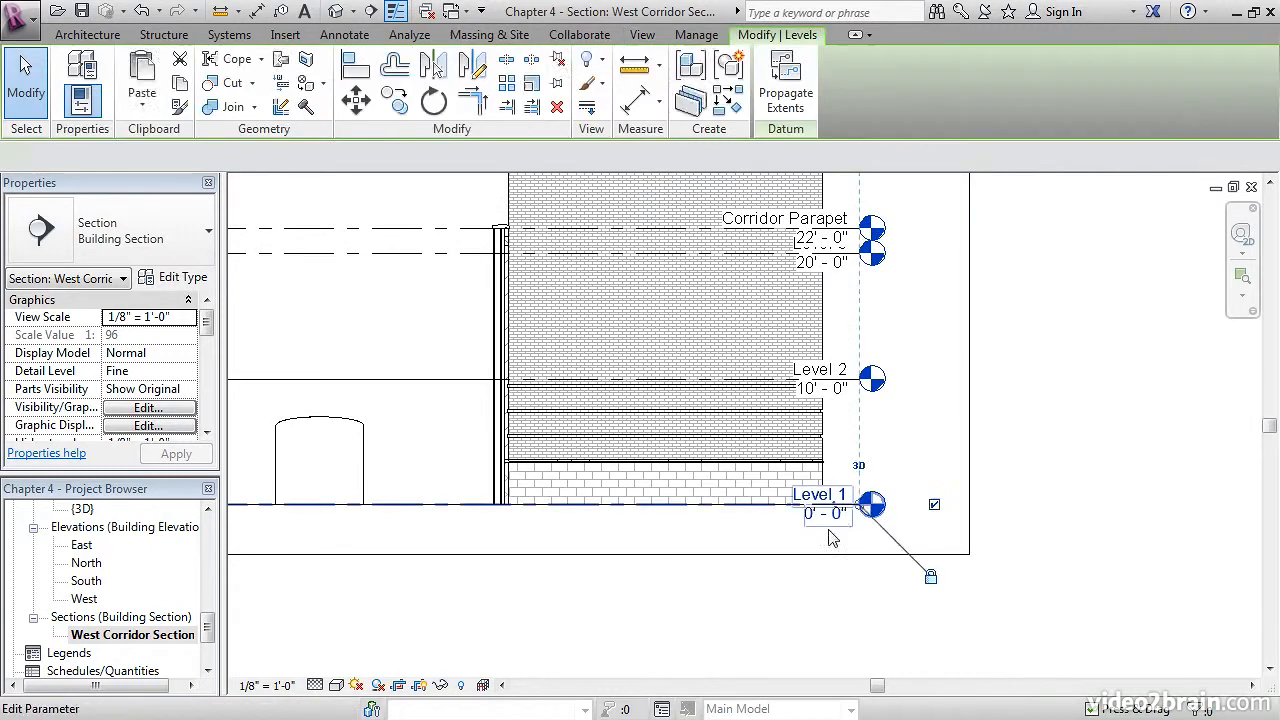
{"action": "left_click_drag", "start_coordinate": [870, 510], "coordinate": [966, 507]}
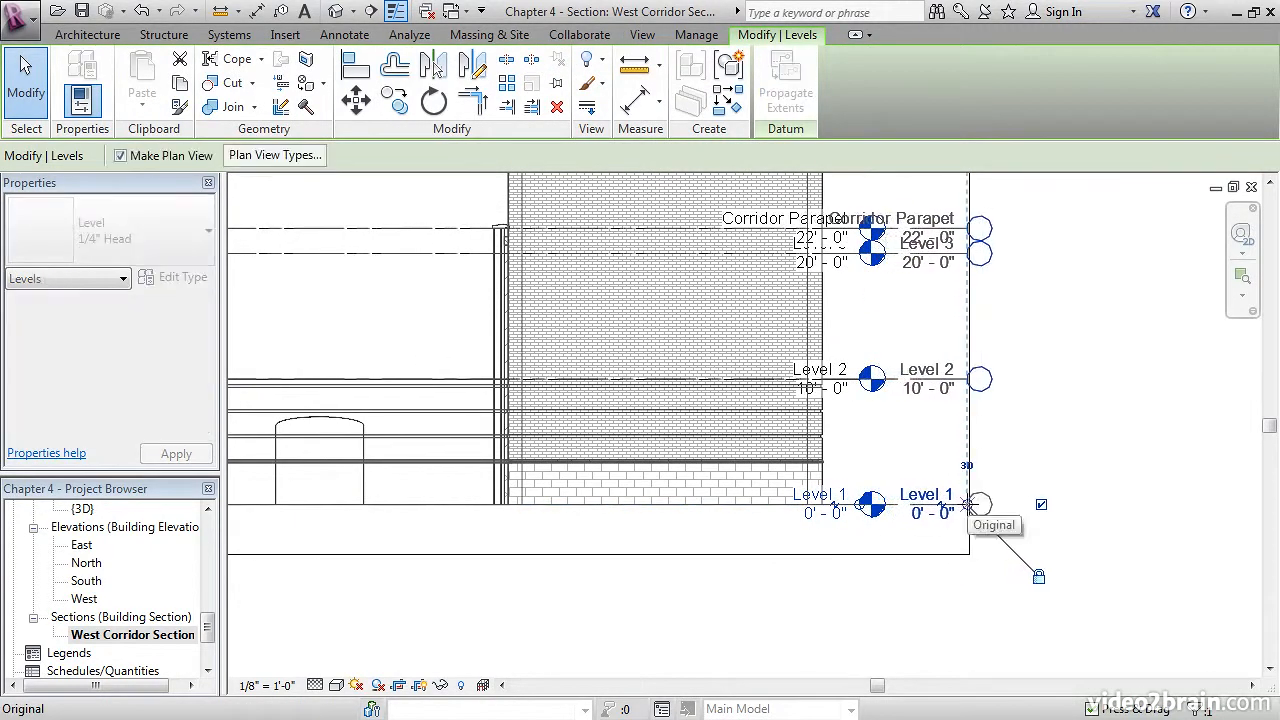
{"action": "middle_click_drag", "start_coordinate": [1069, 327], "coordinate": [1077, 452]}
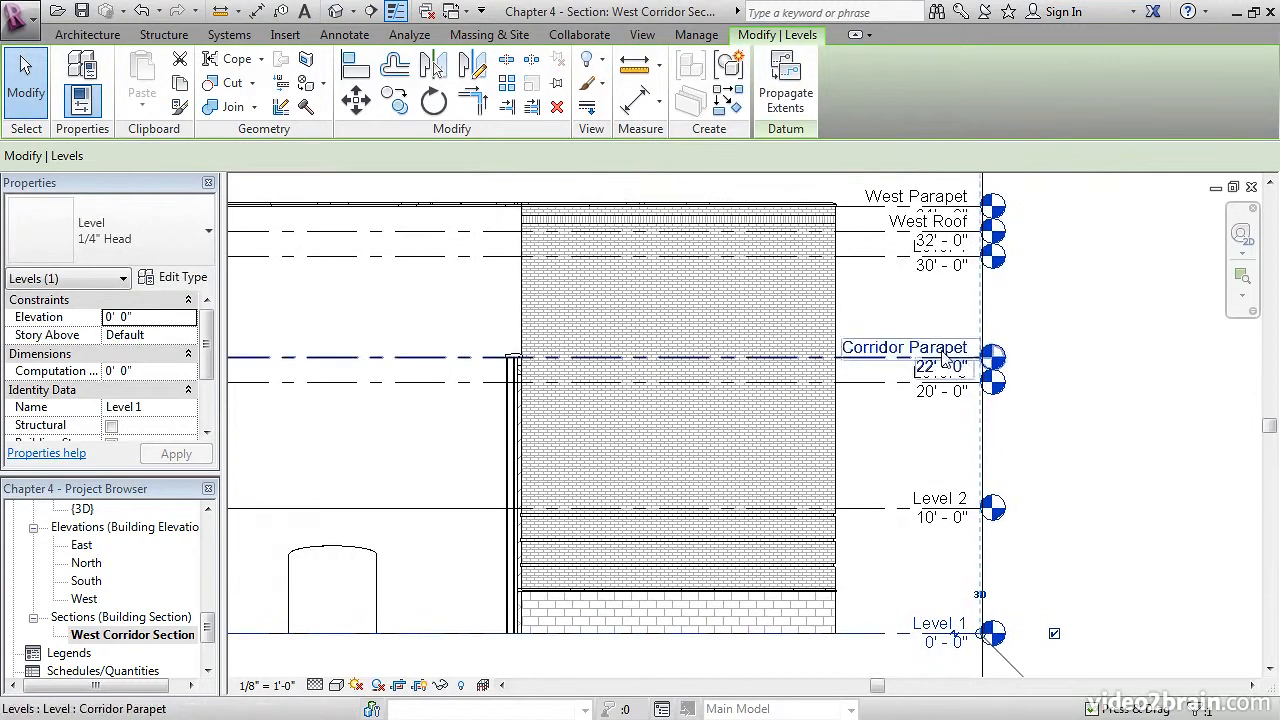
{"action": "scroll", "coordinate": [929, 334], "scroll_direction": "up", "scroll_amount": 4}
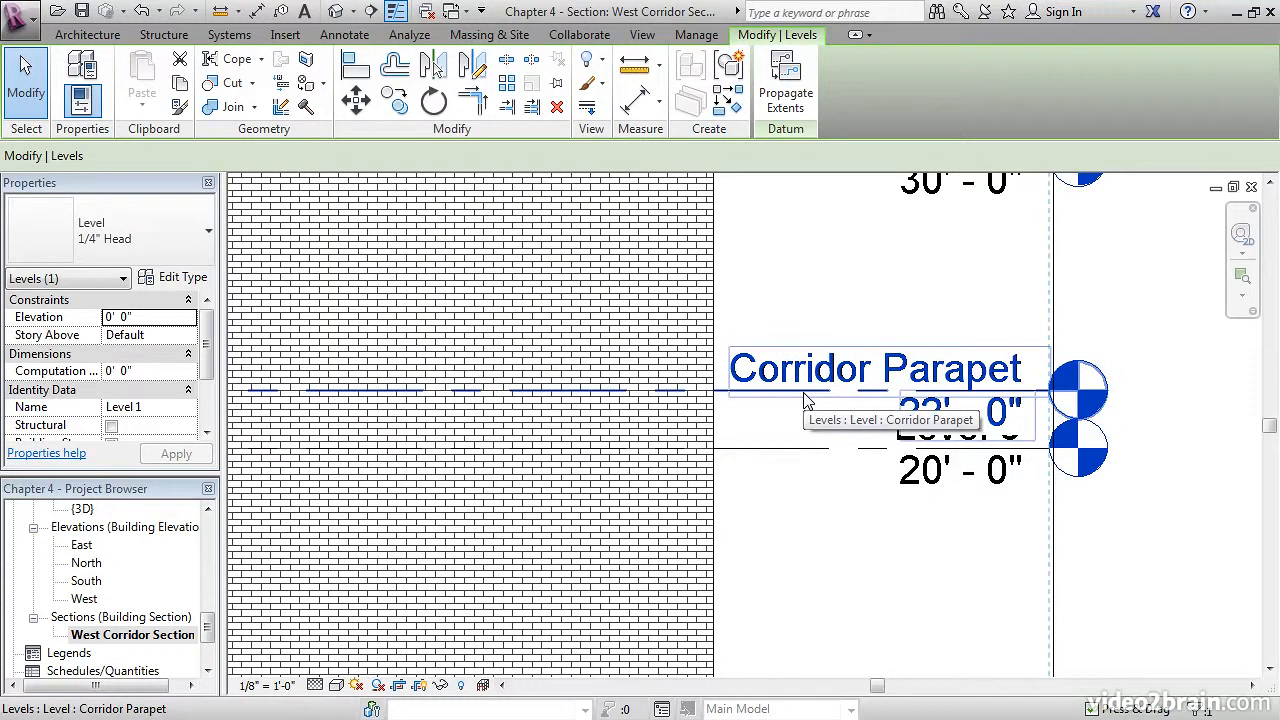
{"action": "scroll", "coordinate": [810, 465], "scroll_direction": "down", "scroll_amount": 5}
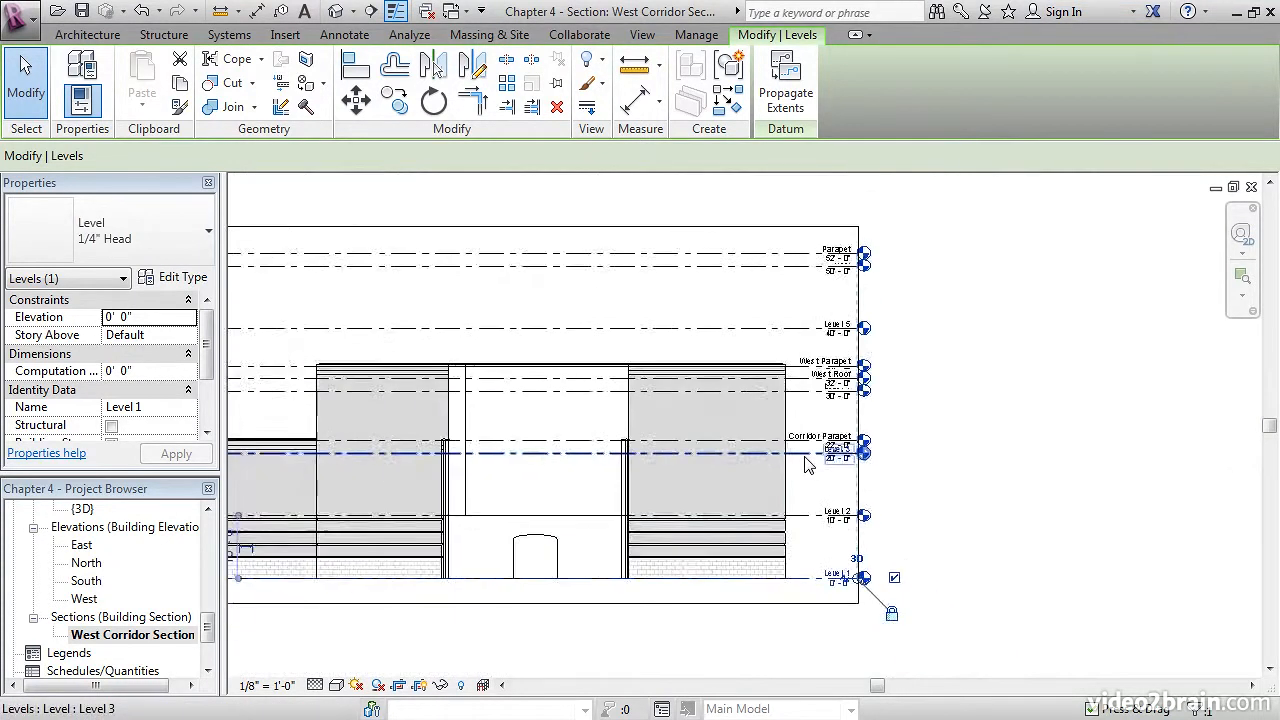
{"action": "scroll", "coordinate": [808, 465], "scroll_direction": "down", "scroll_amount": 3}
{"action": "left_click", "coordinate": [1093, 441]}
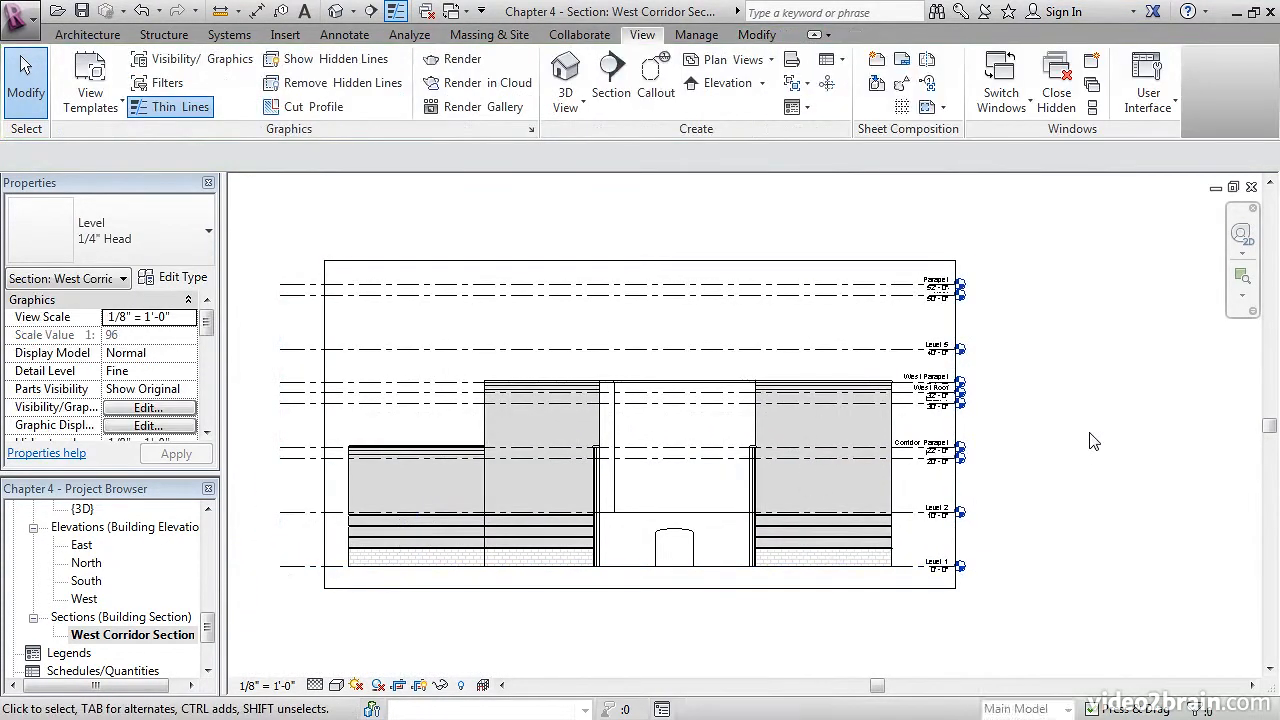
Open the Level 1 floor plan from the project's view list
{"action": "left_click_drag", "start_coordinate": [208, 628], "coordinate": [209, 535]}
{"action": "double_click", "coordinate": [100, 581]}
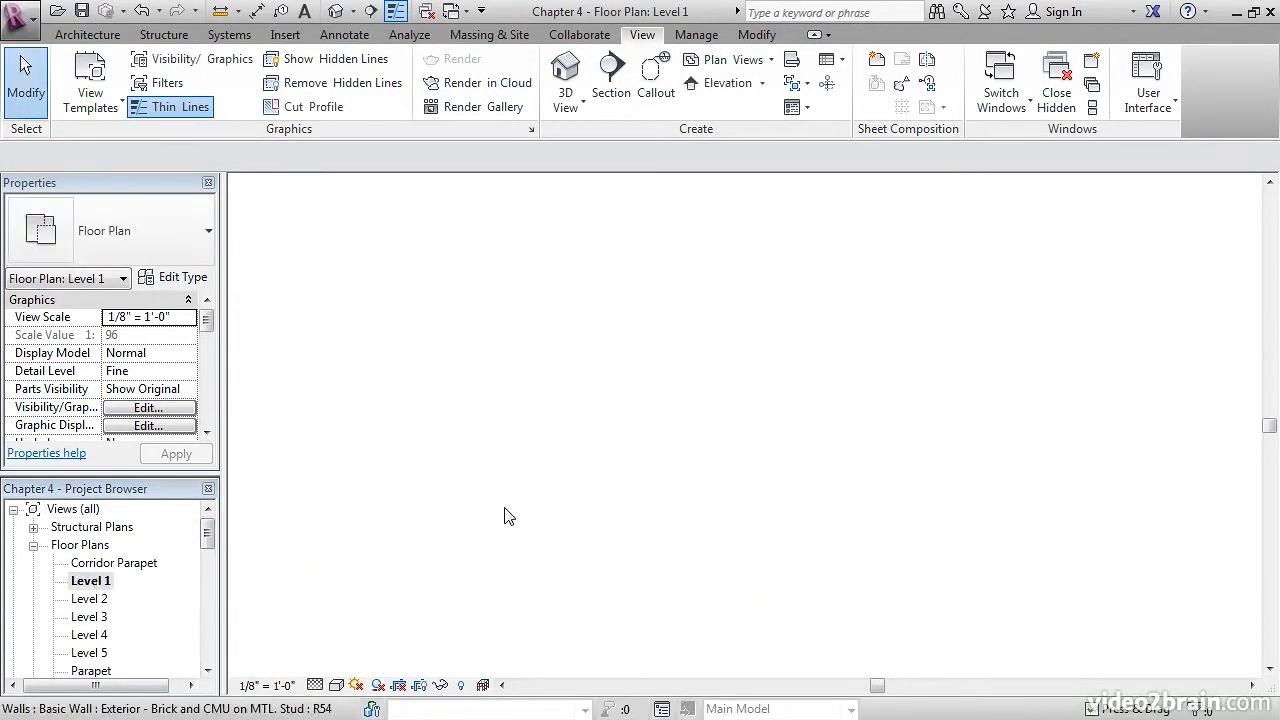
{"action": "middle_click_drag", "start_coordinate": [590, 342], "coordinate": [546, 338]}
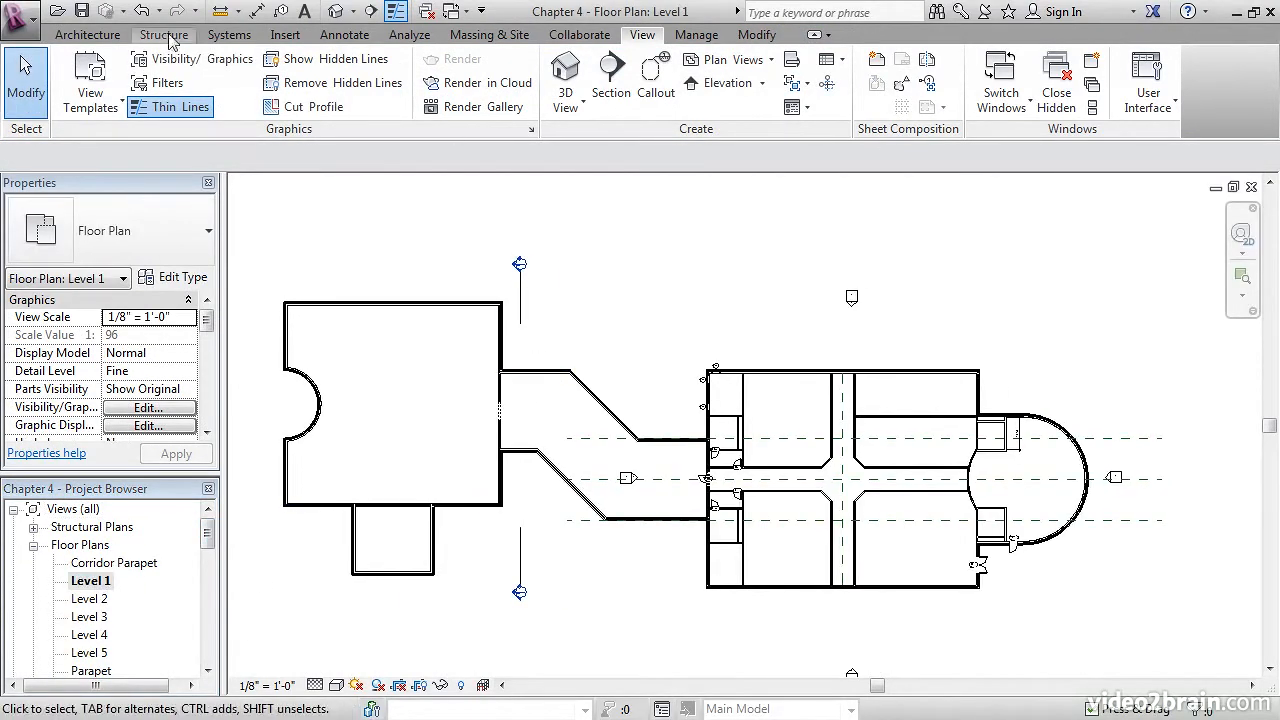
Close the hidden view windows and save the project
{"action": "left_click", "coordinate": [429, 13]}
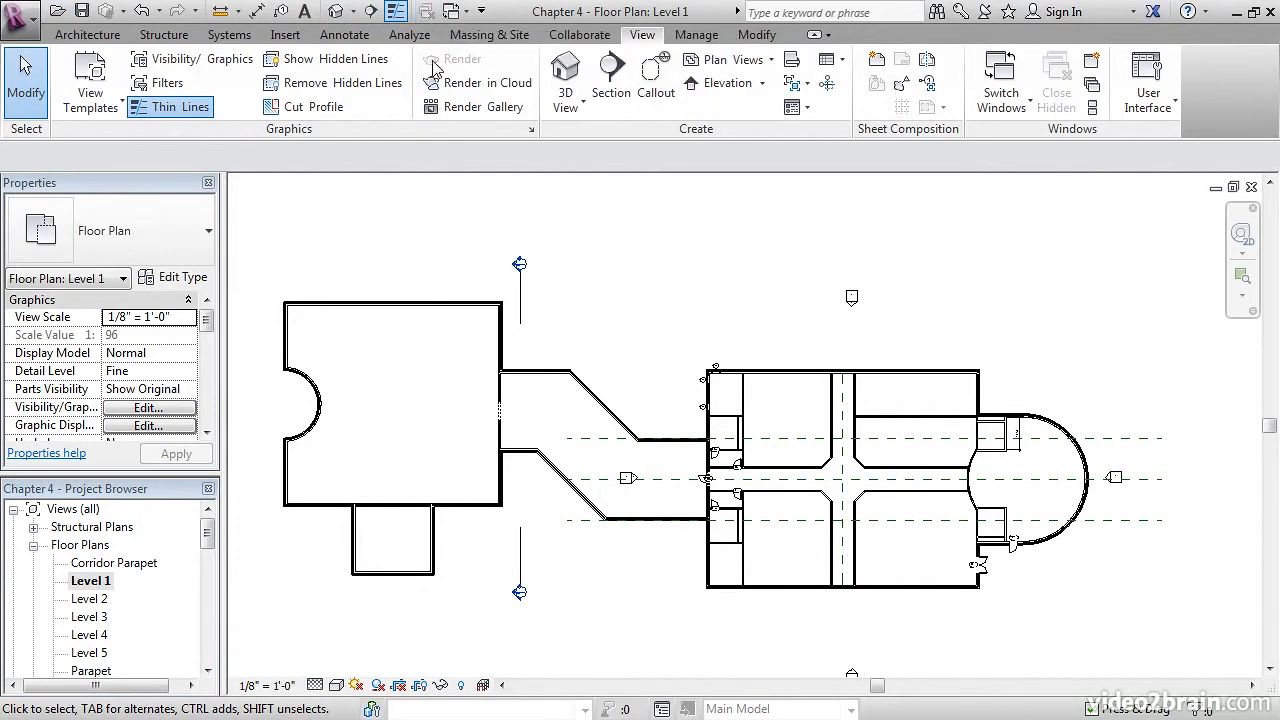
{"action": "left_click", "coordinate": [83, 12]}
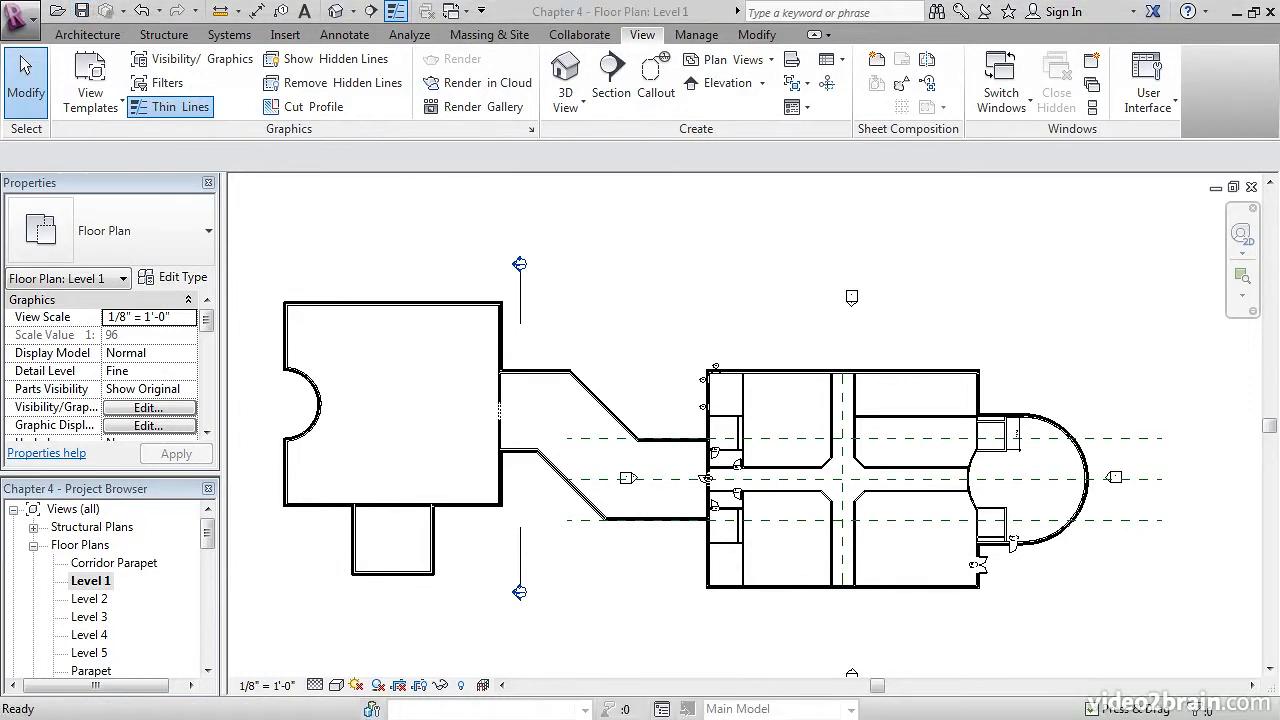